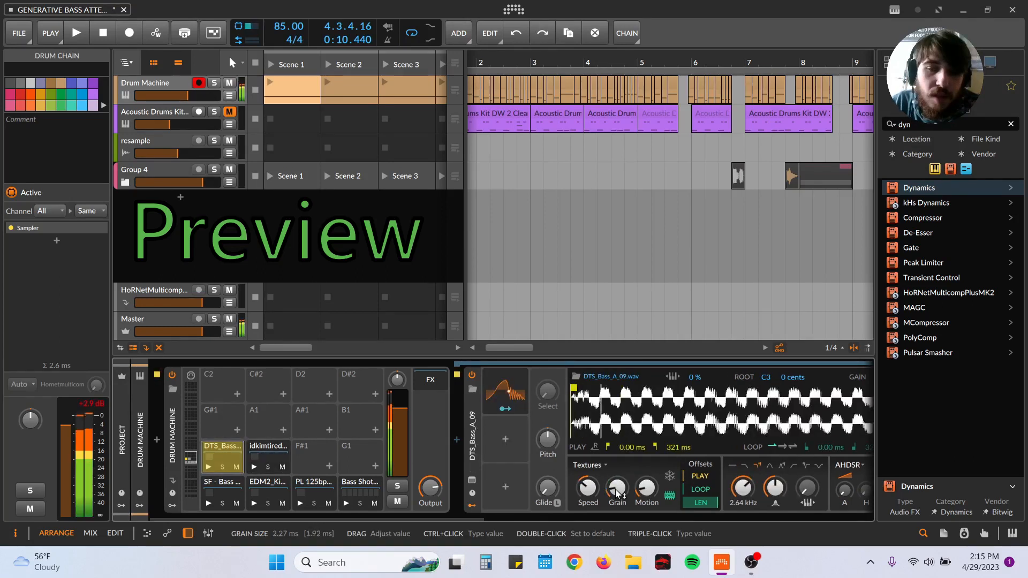
- Adjust the grain size and pitch of the DTS_Bass_A_09 sampler during playback
drag(616, 488, 617, 489)
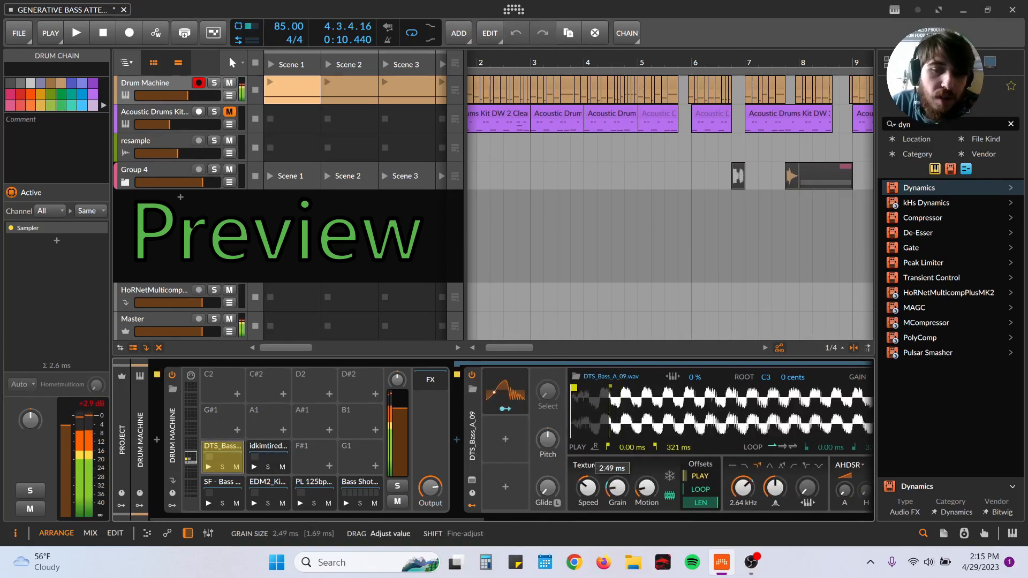
drag(617, 487, 616, 485)
click(547, 439)
mouse_move(547, 439)
mouse_down()
mouse_move(547, 418)
mouse_move(557, 446)
mouse_up()
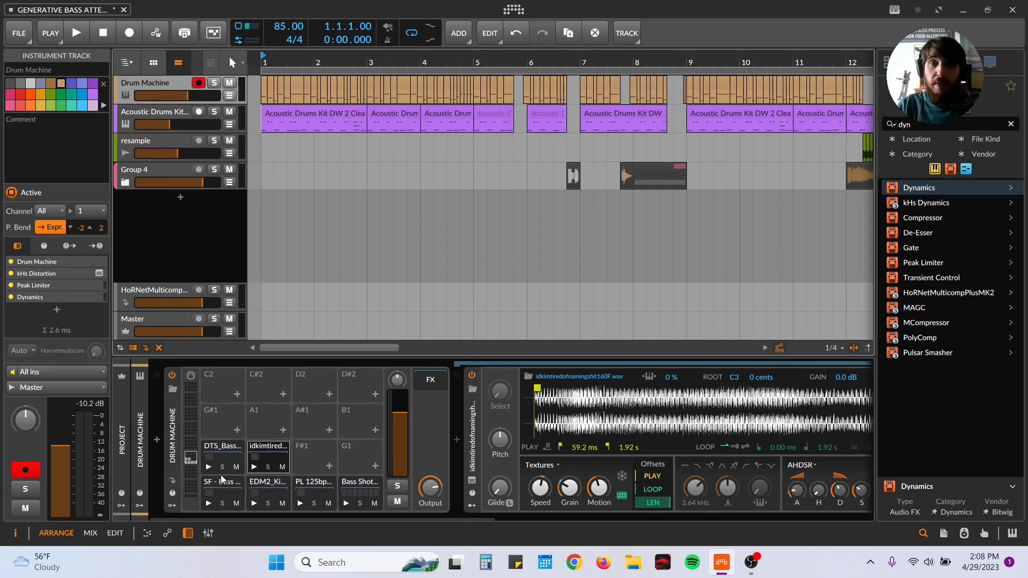
- Audition the Drum Machine's six bass pads: SF - Bass, EDM2_Kit, PL 125bpm, Bass Shot, idkimtired and DTS_Bass
click(205, 505)
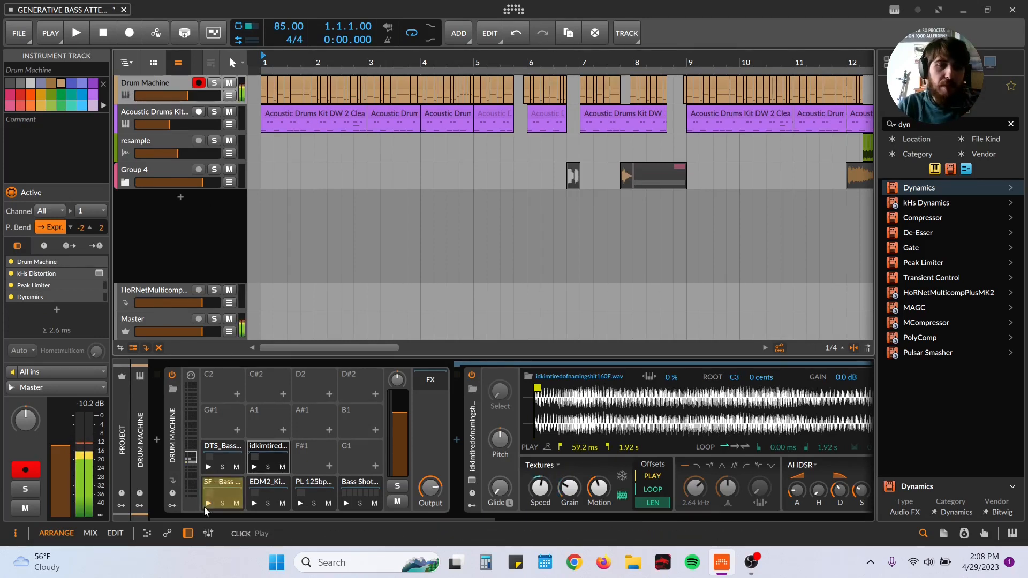
click(249, 506)
click(299, 504)
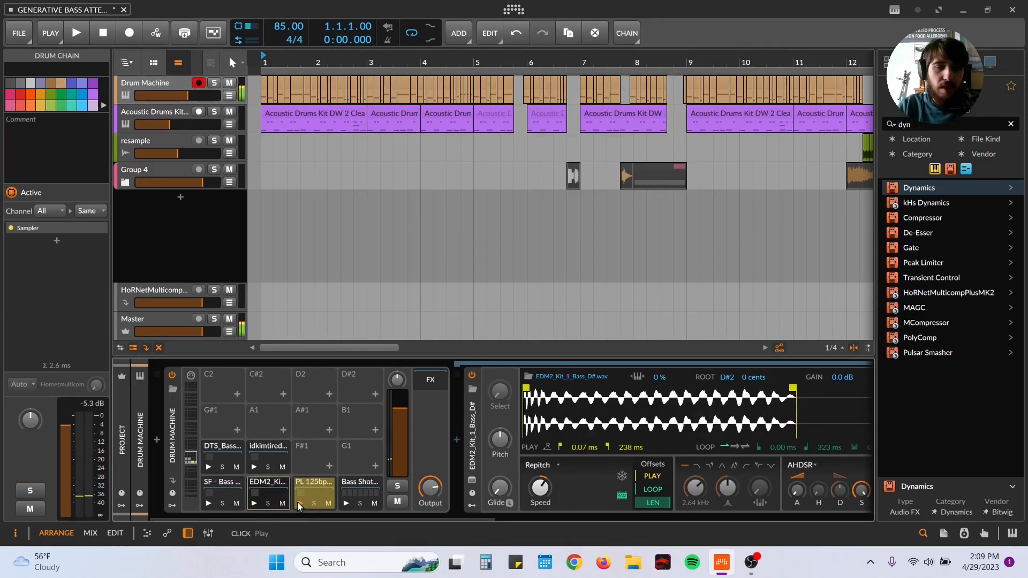
click(345, 504)
click(255, 467)
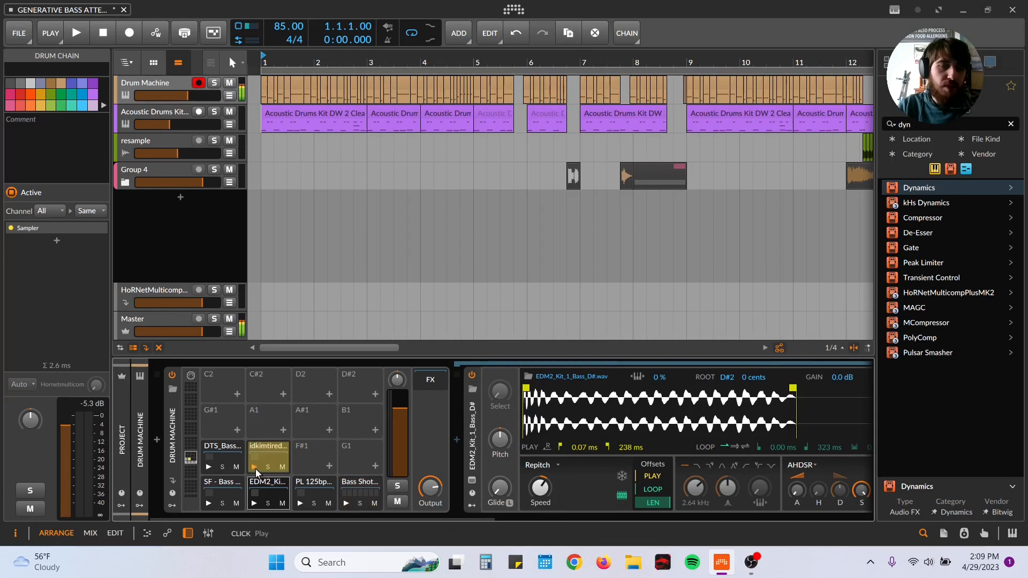
click(208, 467)
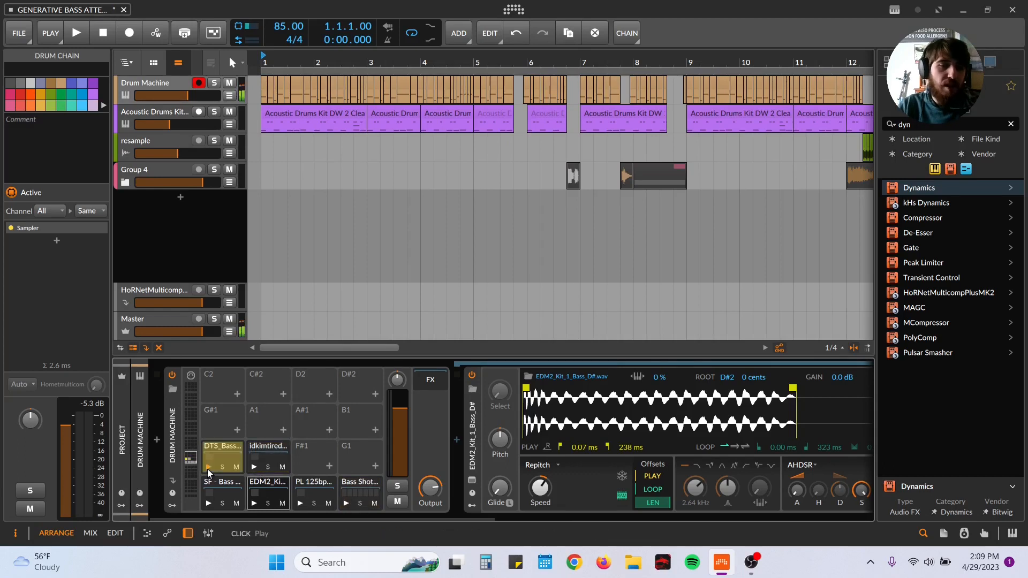
- Open the idkimtired pad's sampler in the device chain and audition its sound
click(257, 459)
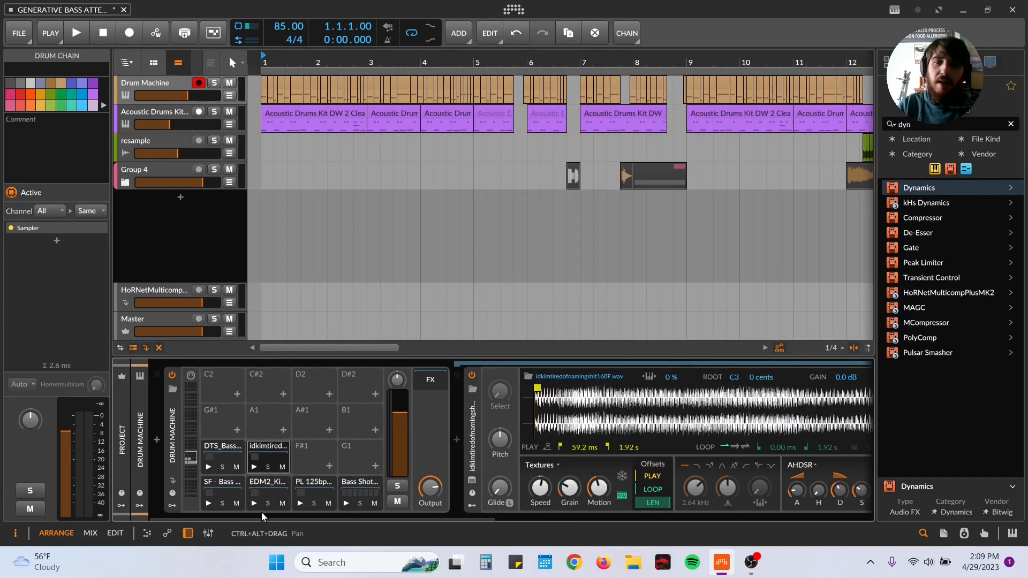
mouse_move(269, 513)
mouse_down()
mouse_move(286, 519)
mouse_move(278, 513)
mouse_up()
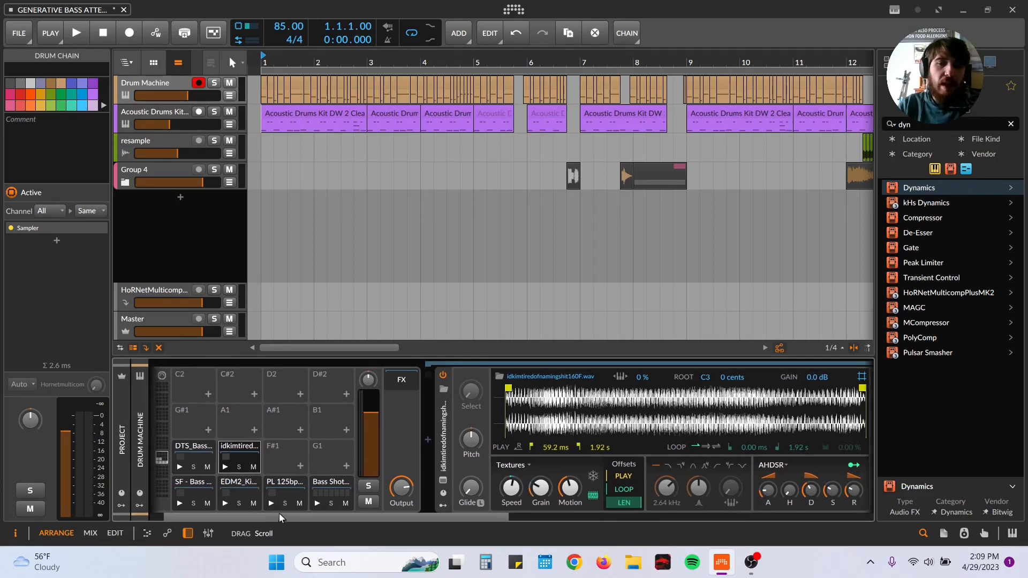
click(225, 468)
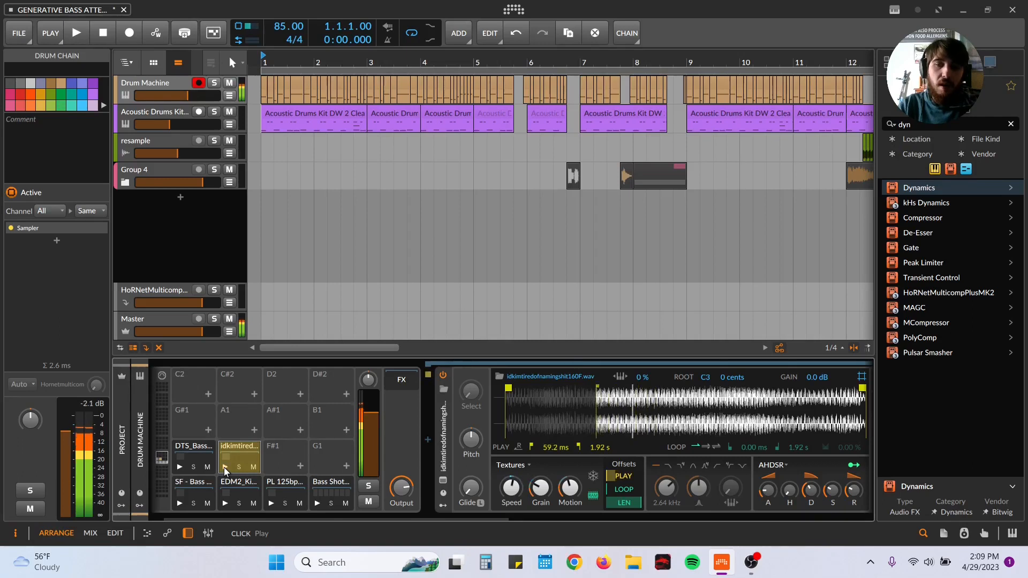
- Open the SF - Bass pad's sampler and audition its sound
click(184, 505)
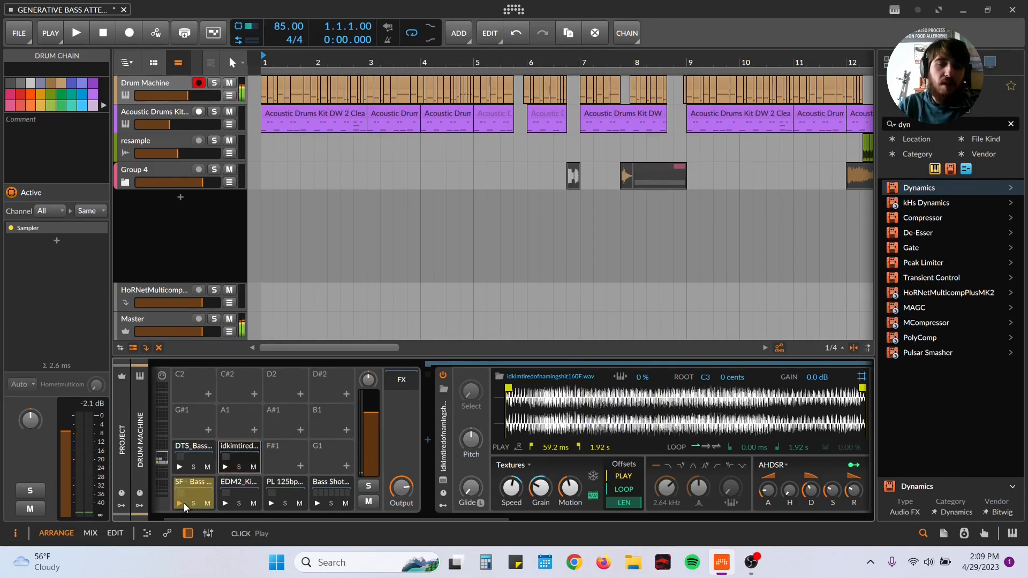
click(193, 486)
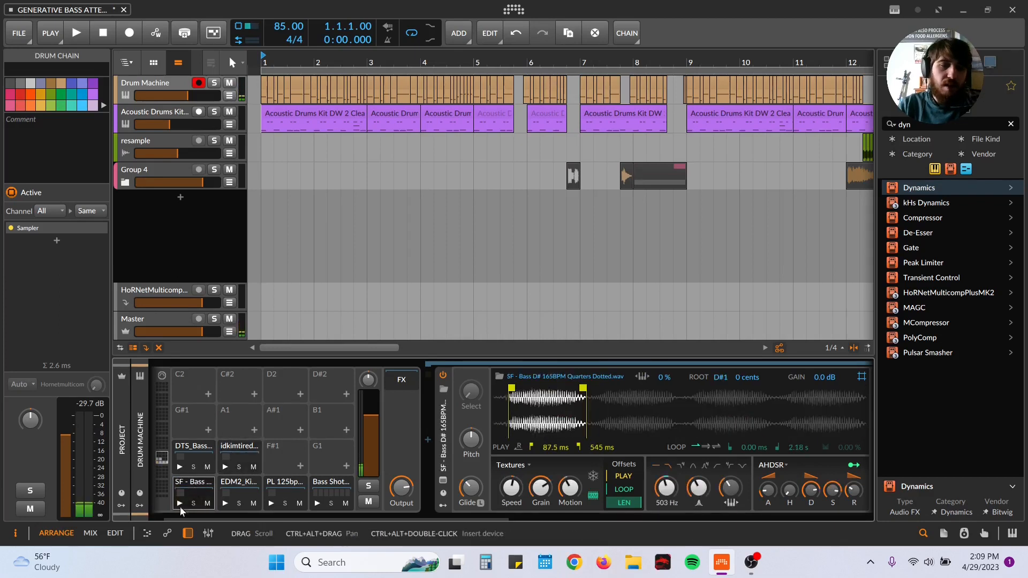
click(178, 503)
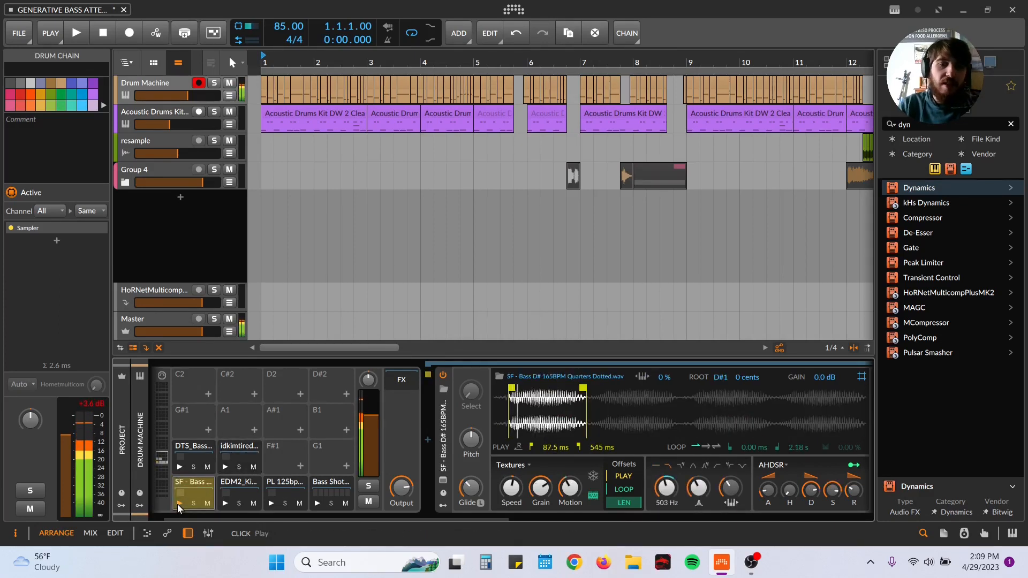
- Open the SF - Bass sampler's FX chain and map the Filter's LFO to its frequency with an amount of -3.74
drag(169, 519, 338, 503)
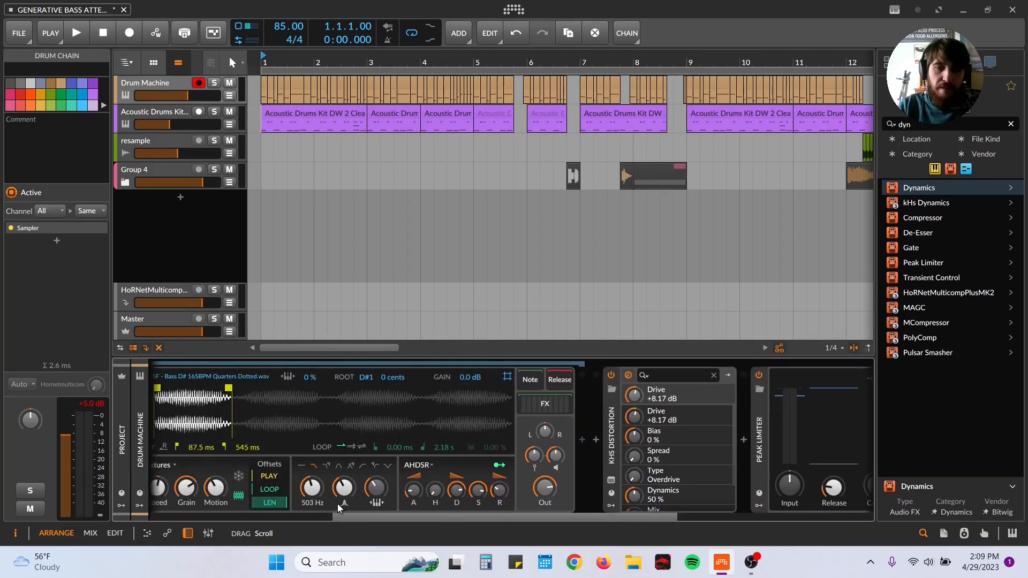
click(541, 409)
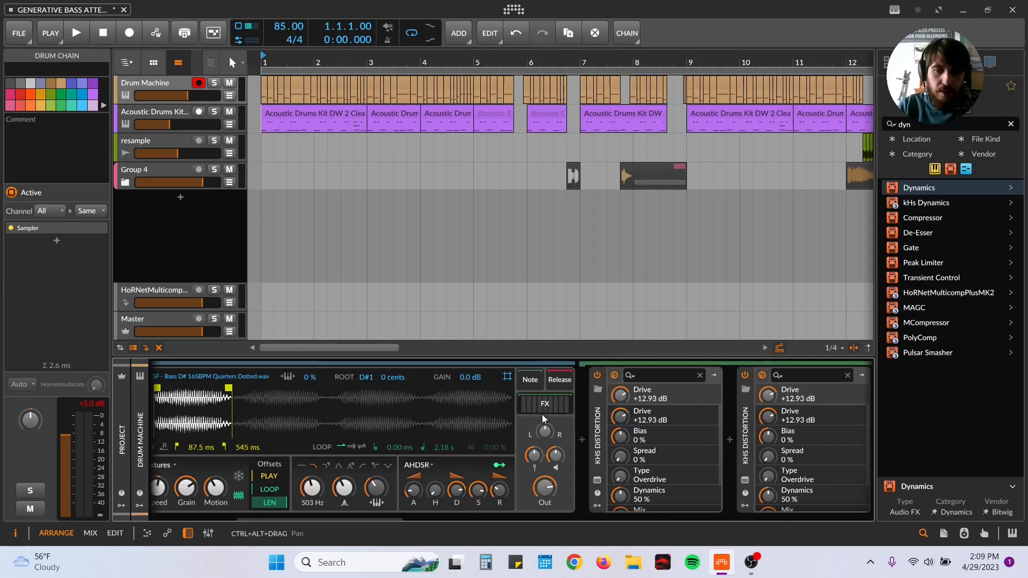
drag(380, 516, 754, 451)
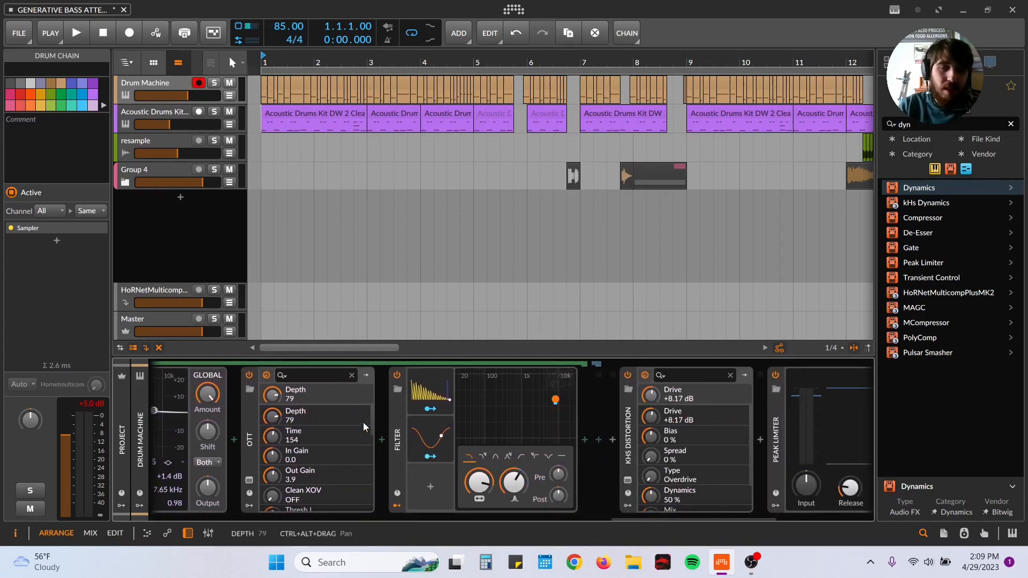
click(466, 443)
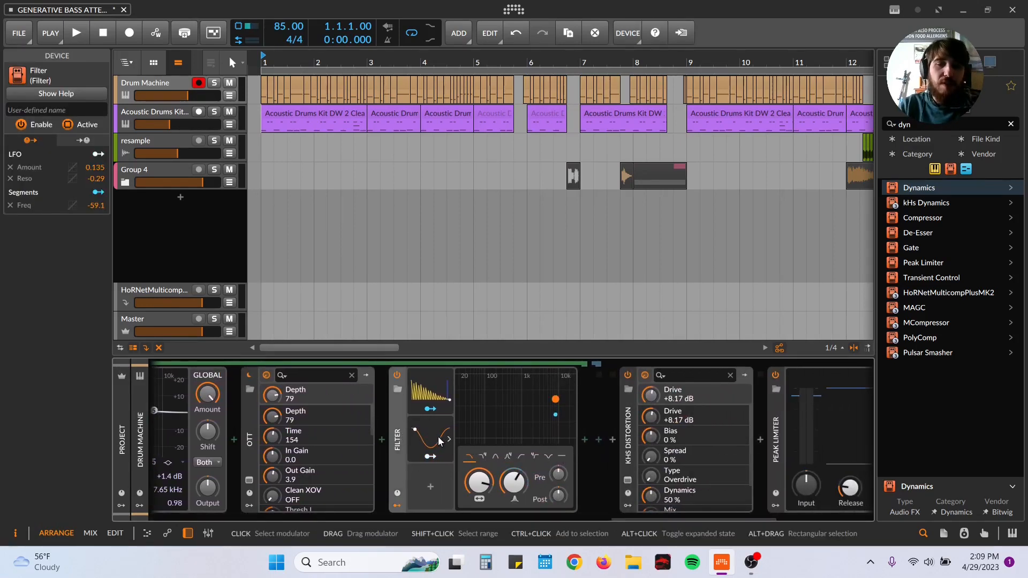
click(430, 456)
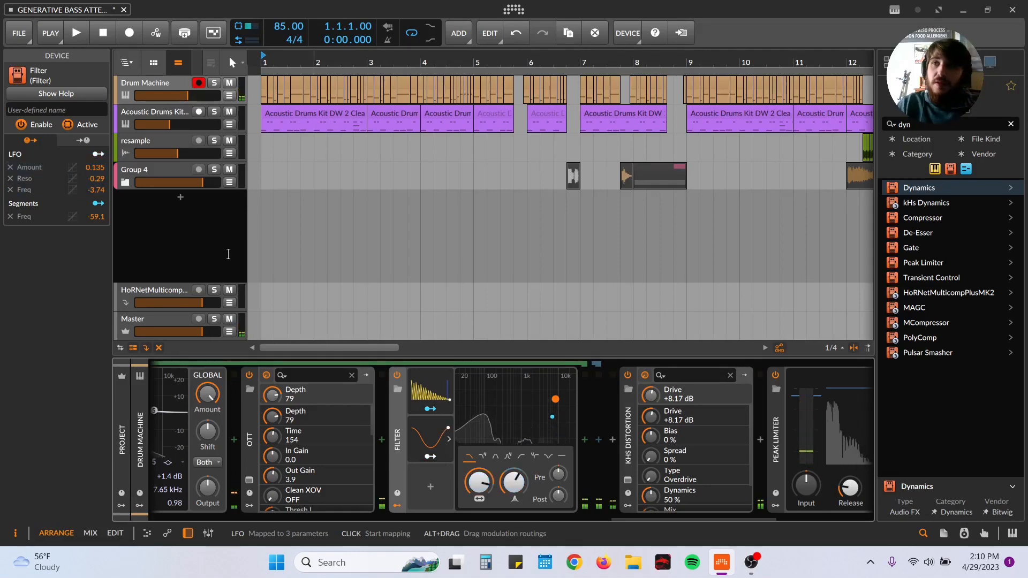
- Return to the Drum Machine pads, select the idkimtired pad and audition it again
drag(634, 519, 2, 365)
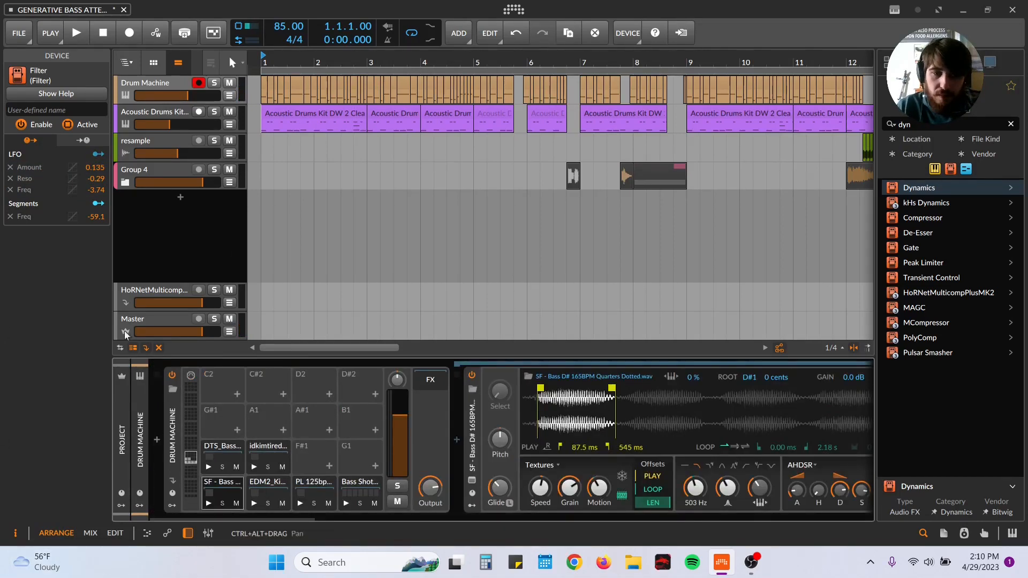
click(271, 450)
click(255, 469)
click(254, 469)
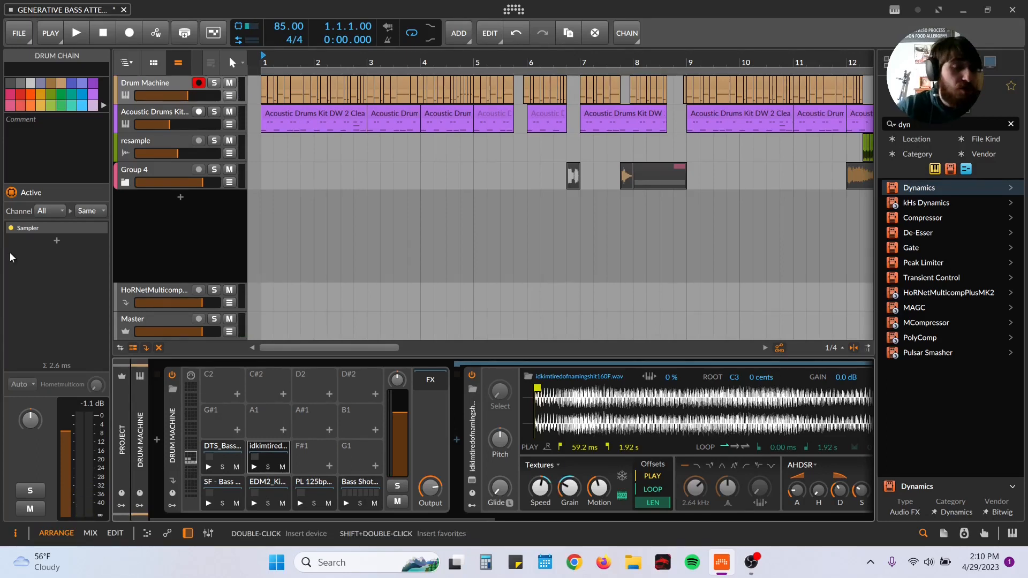
- Open the Drum Machine track's Scene 1 launcher clip from the mix view to examine its notes and next-action settings
click(158, 83)
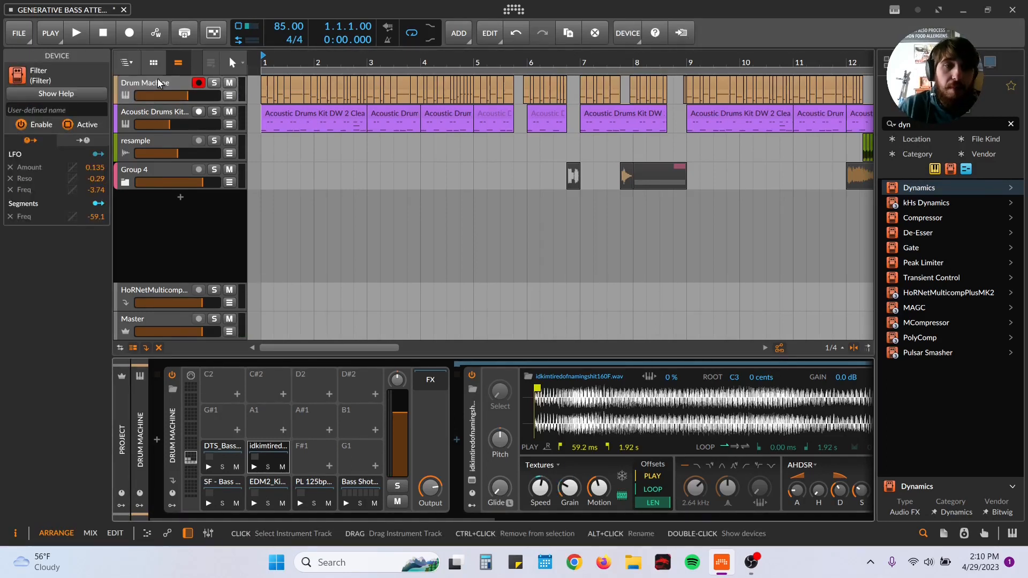
click(158, 83)
key(Tab)
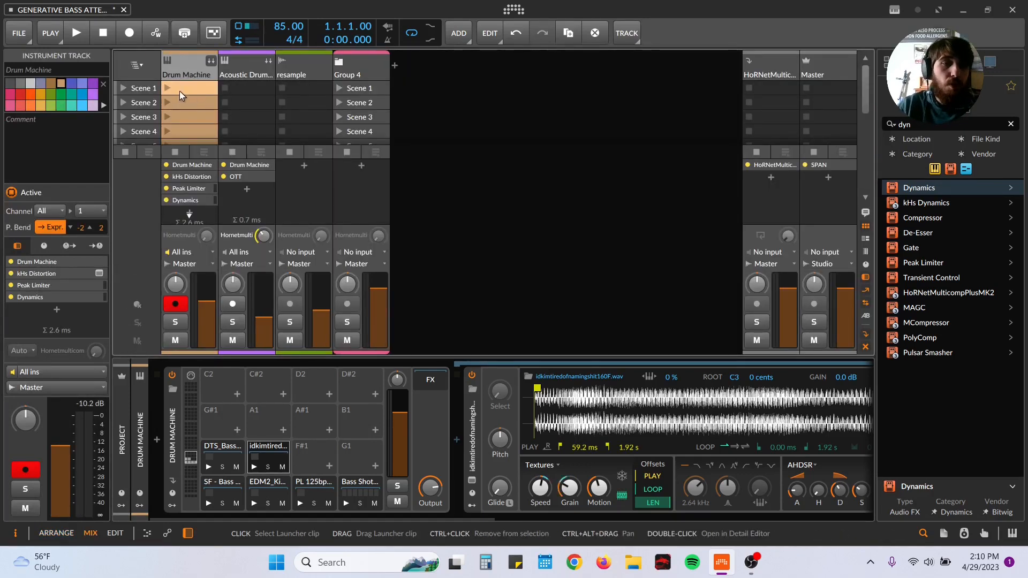
double_click(182, 89)
drag(440, 390, 426, 364)
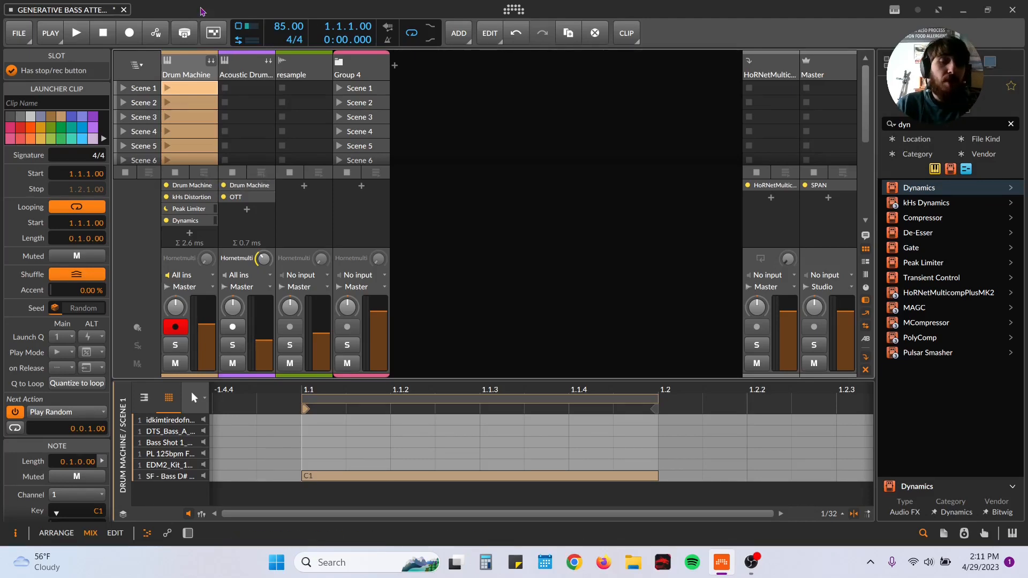
- Return to the arrange view and launch the Drum Machine track's Scene 1 clip to hear the random clip sequence
key(alt+1)
click(270, 83)
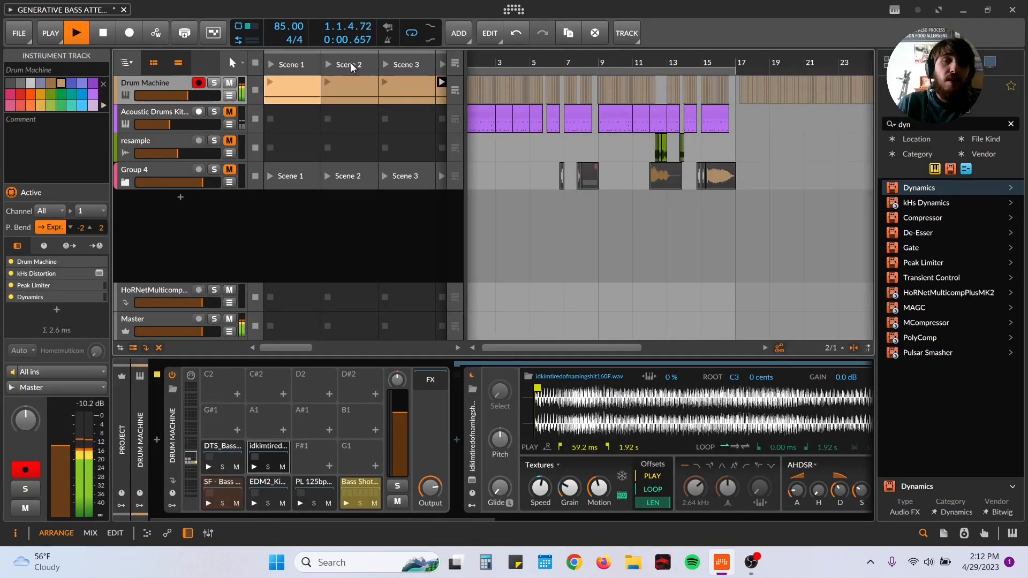
drag(507, 62, 560, 56)
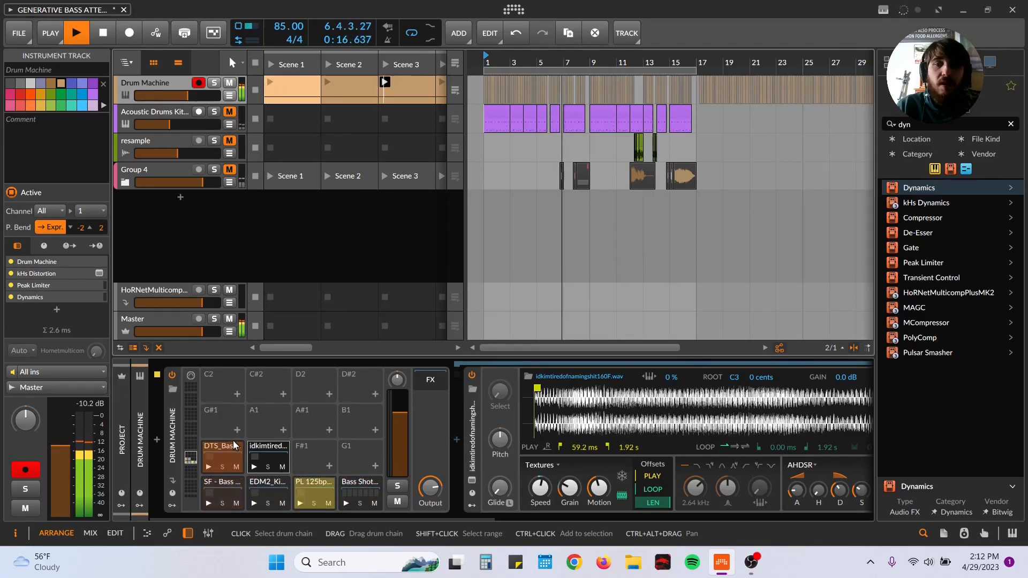
- Briefly unmute the Acoustic Drums Kit track to hear it with the bass, and stop playback
click(230, 112)
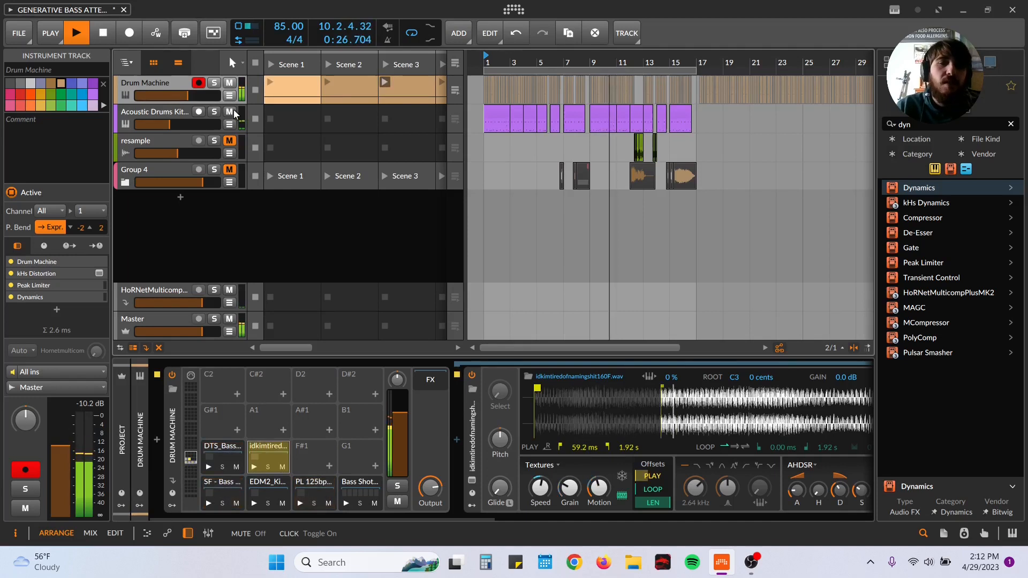
click(230, 112)
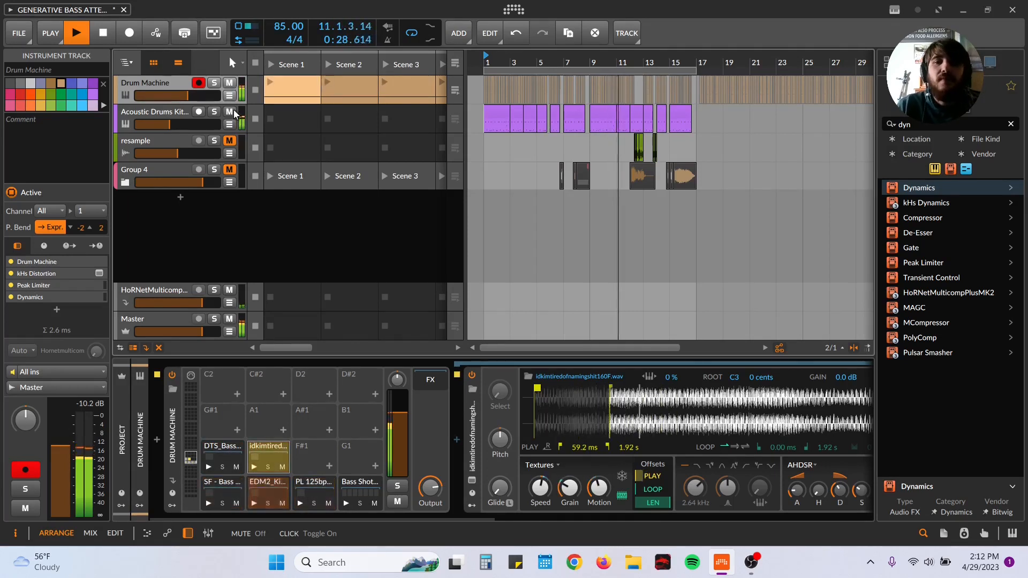
key(space)
- Select the Drum Machine track's arrangement material from bar 17 to bar 41
click(491, 59)
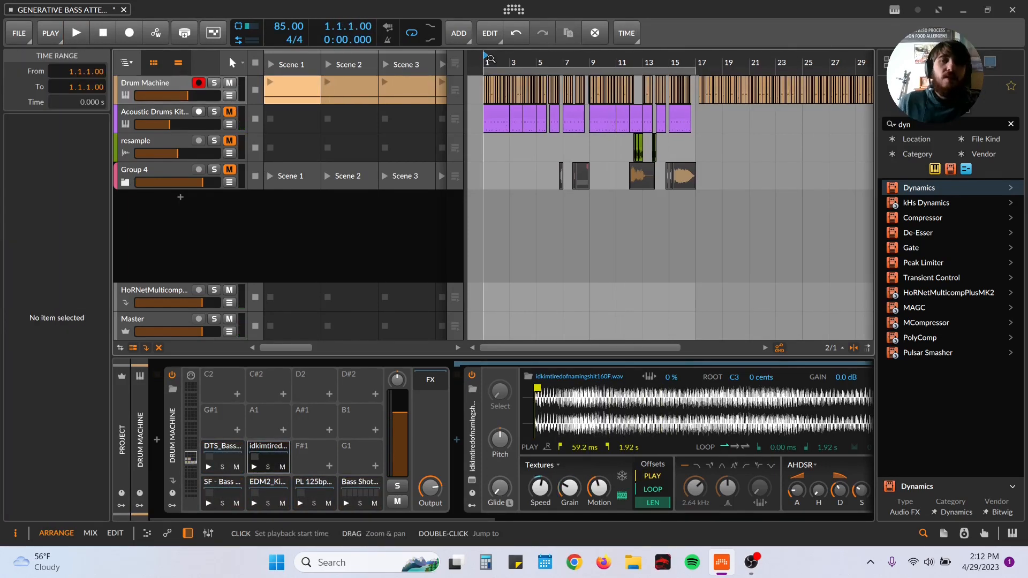
drag(750, 58, 639, 58)
drag(615, 94, 805, 96)
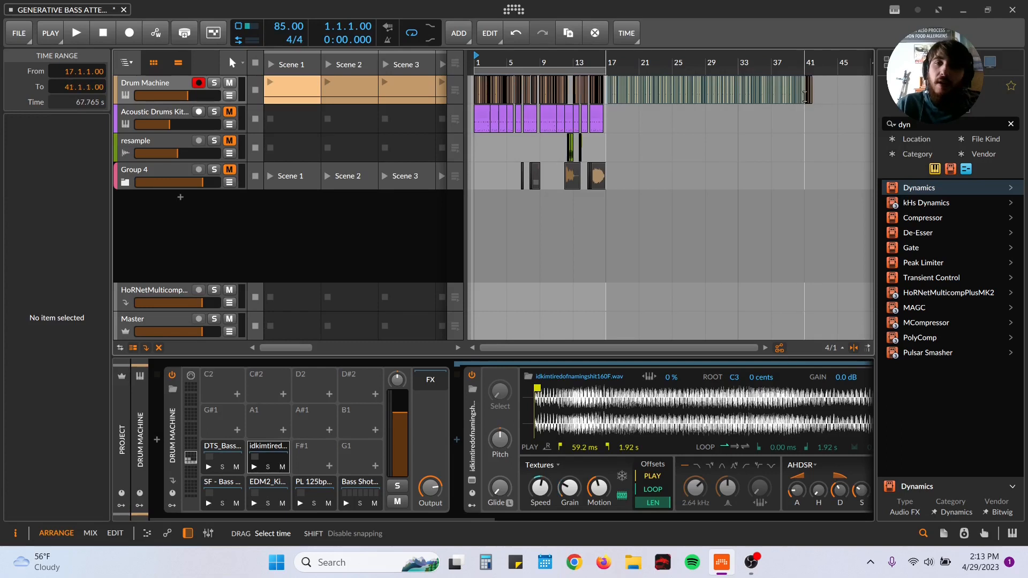
- Set the playback start to bar 1 and unmute the Acoustic Drums Kit, resample and Group 4 tracks
drag(574, 59, 788, 60)
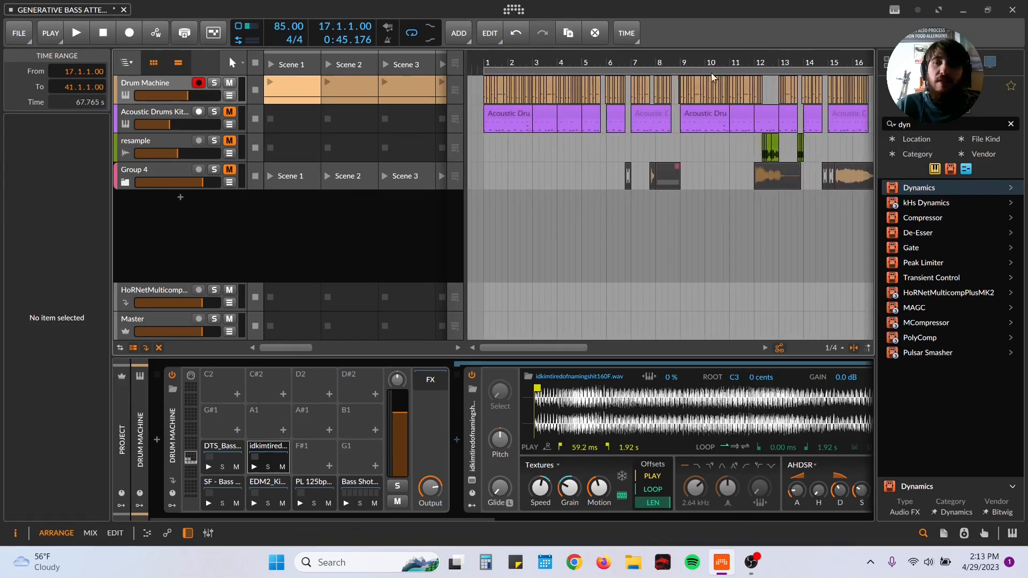
drag(770, 63, 744, 60)
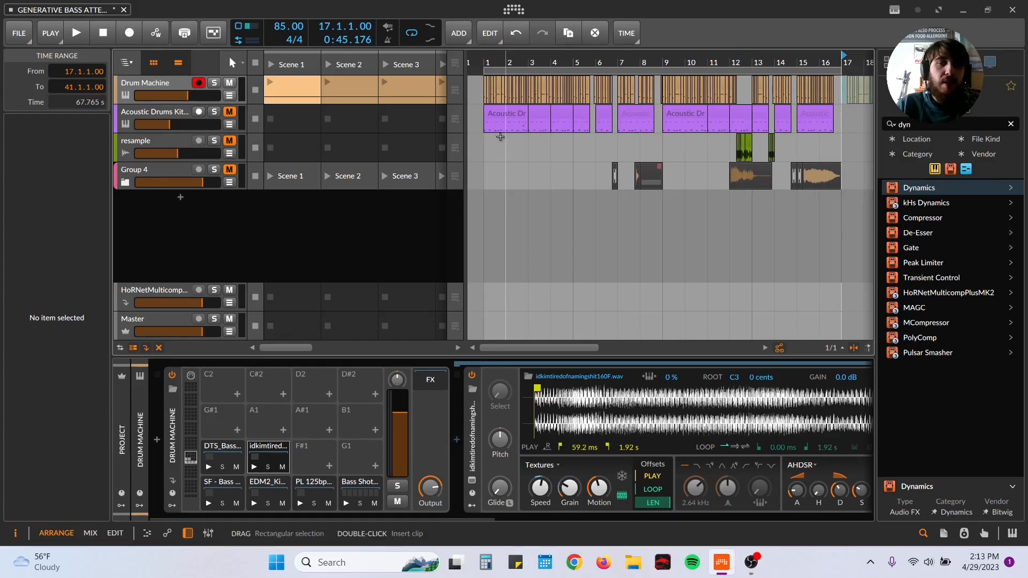
click(488, 135)
click(229, 112)
click(229, 141)
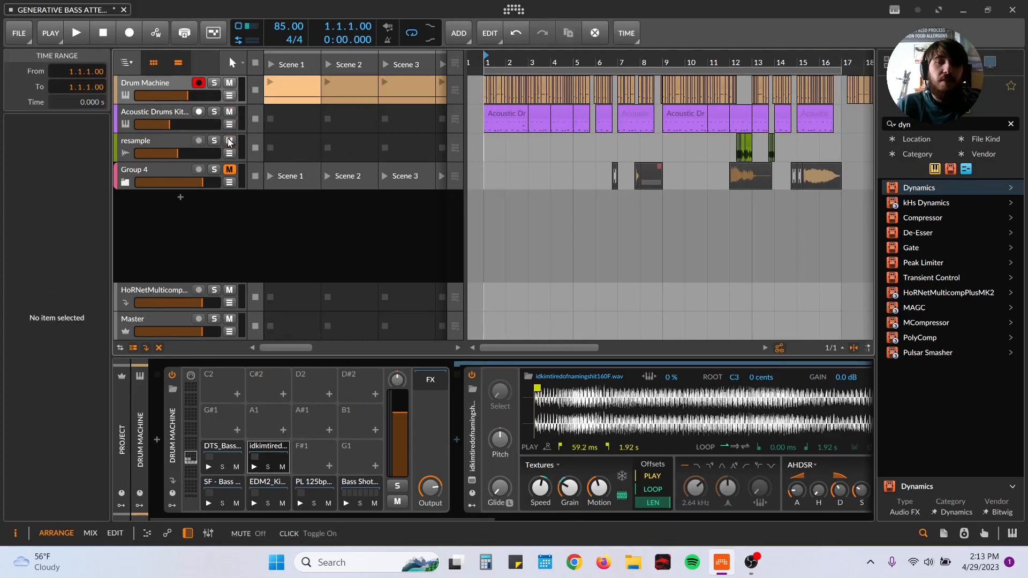
click(230, 170)
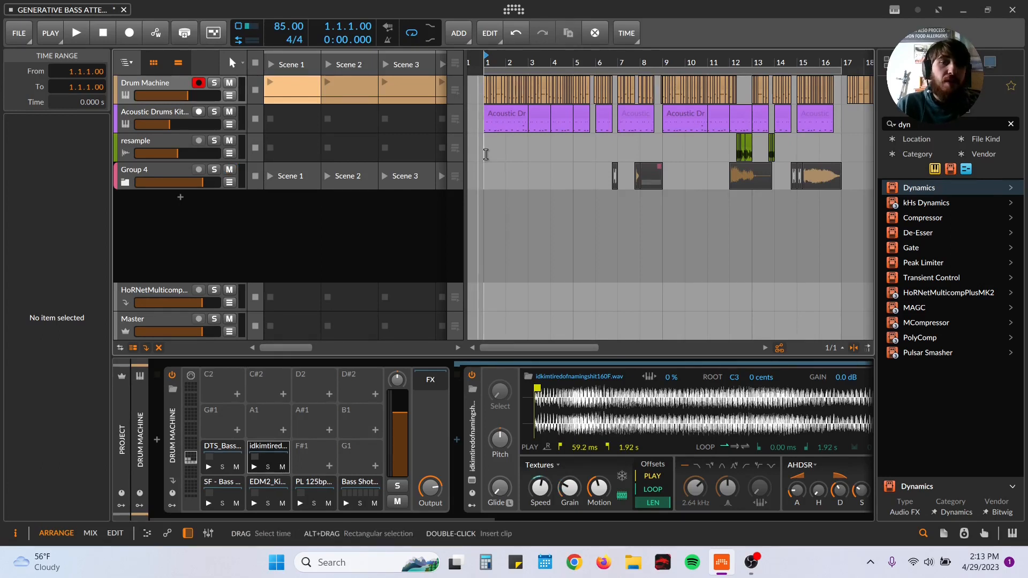
- Play the arrangement from bar 1 and follow its clips through bar 14
key(space)
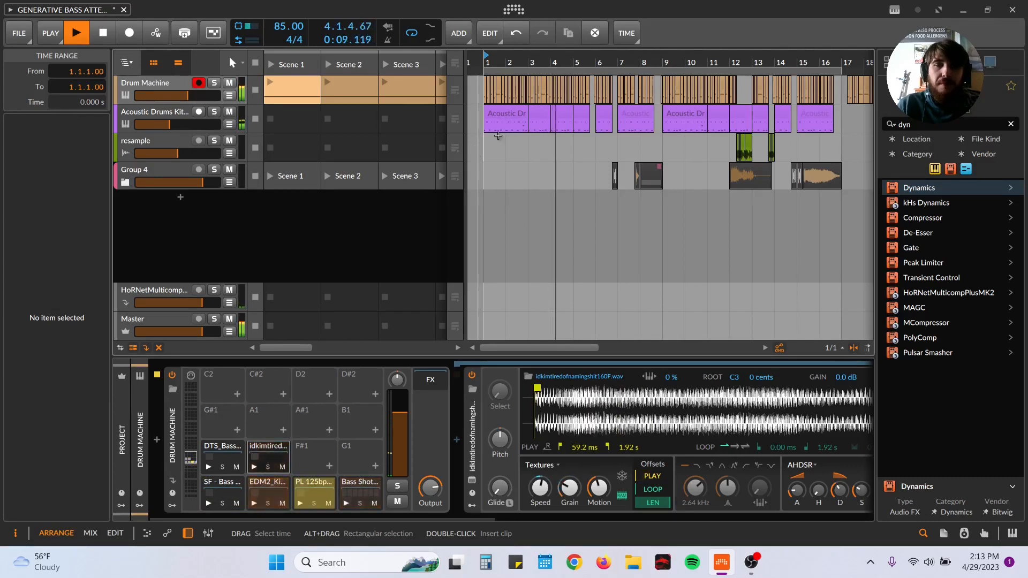
drag(752, 60, 655, 64)
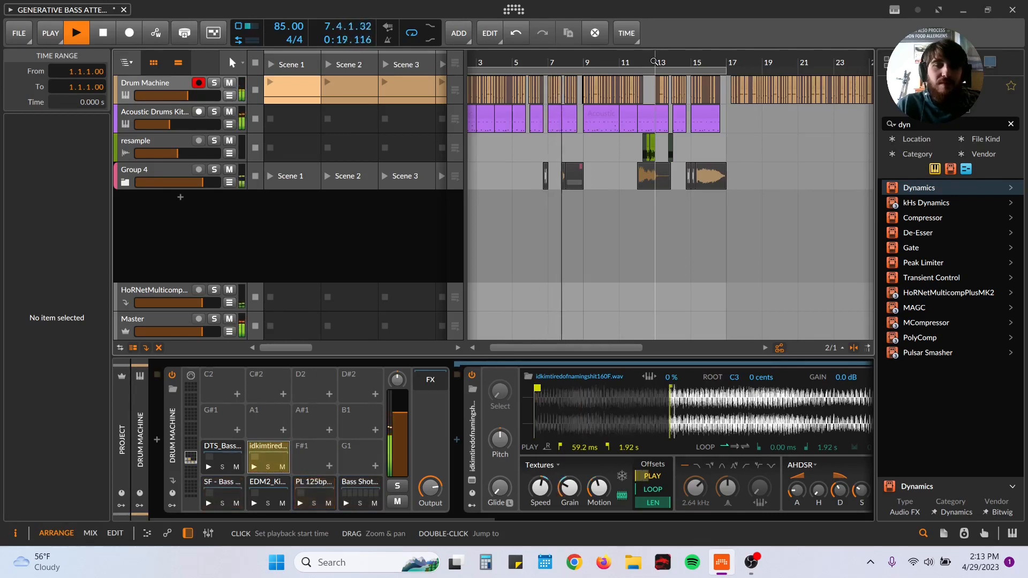
drag(654, 61, 817, 120)
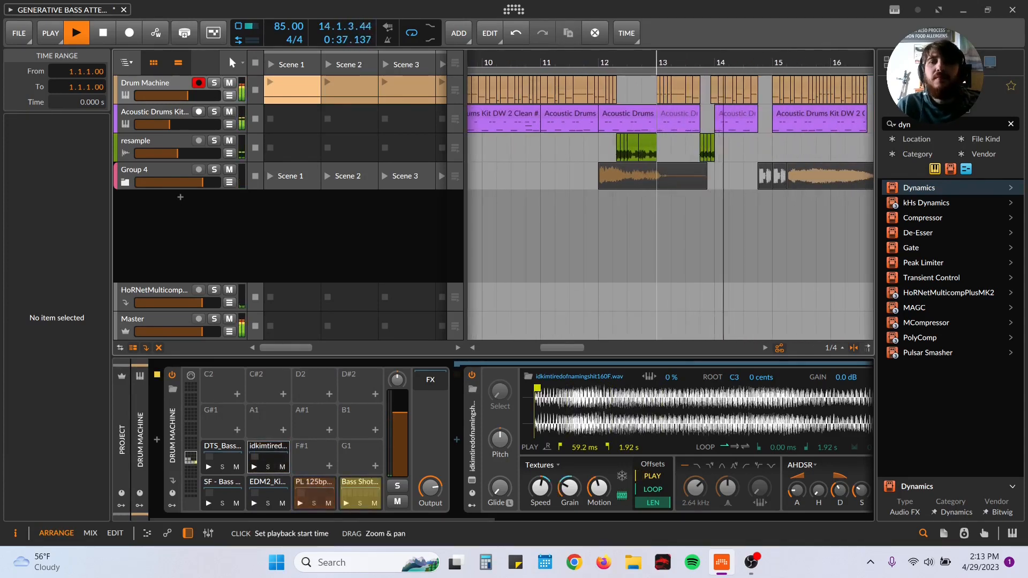
- Keep the arrangement playing through bar 16, and stop playback
drag(657, 63, 619, 53)
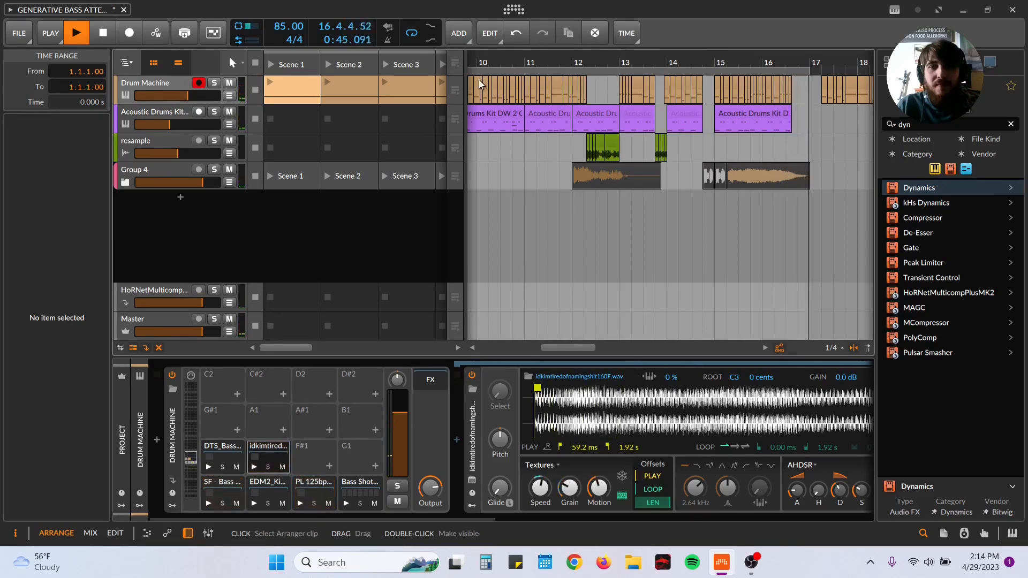
key(space)
drag(523, 58, 623, 3)
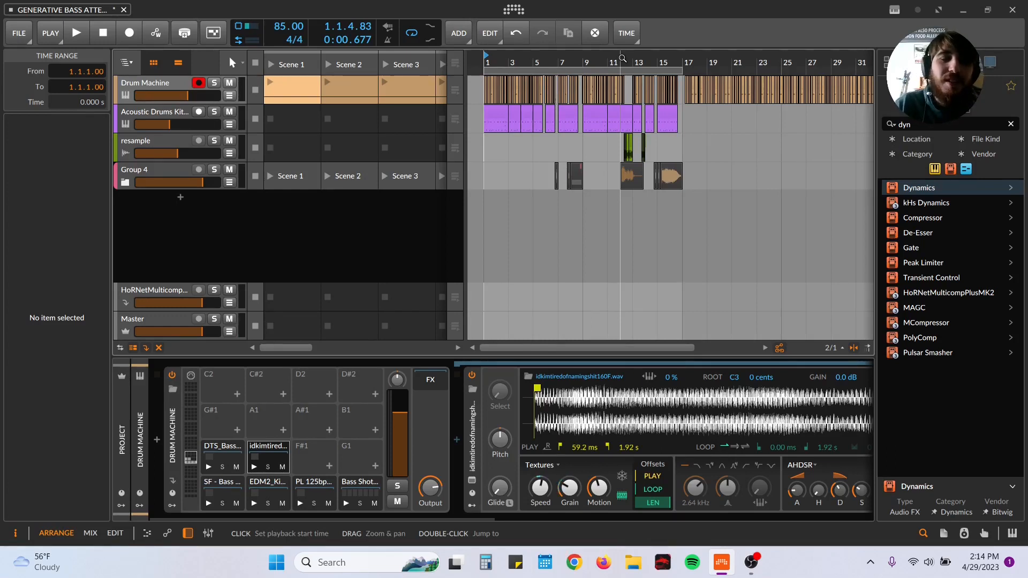
- Mute the Acoustic Drums Kit, play from bar 1, briefly bring the drums back in during playback, and mute them again
drag(622, 59, 745, 112)
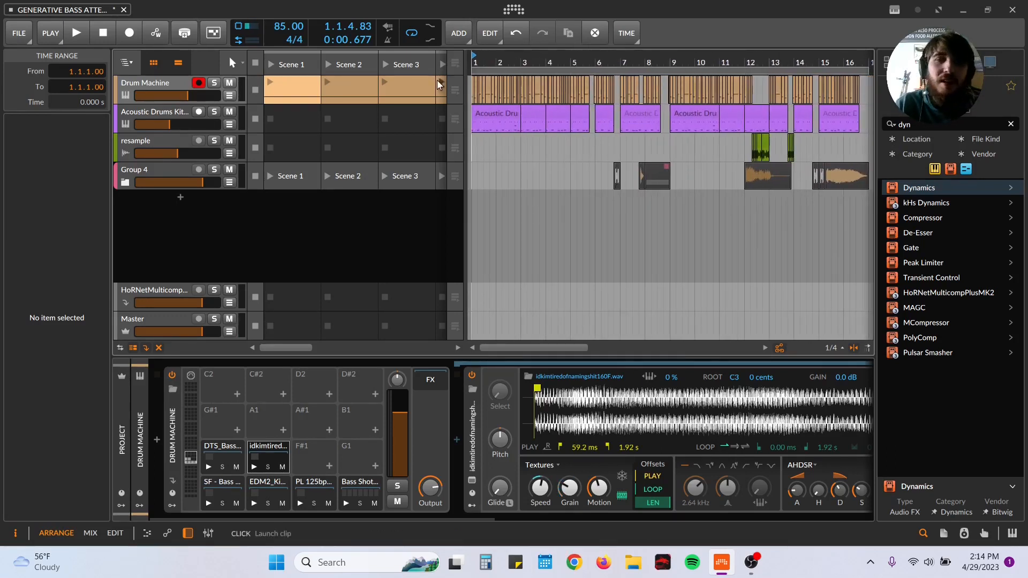
click(229, 112)
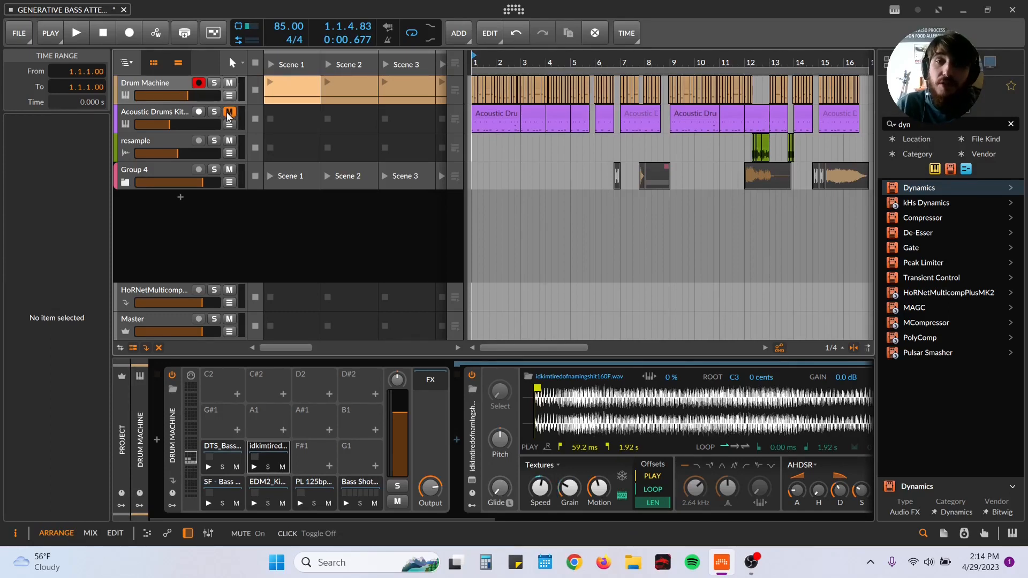
key(space)
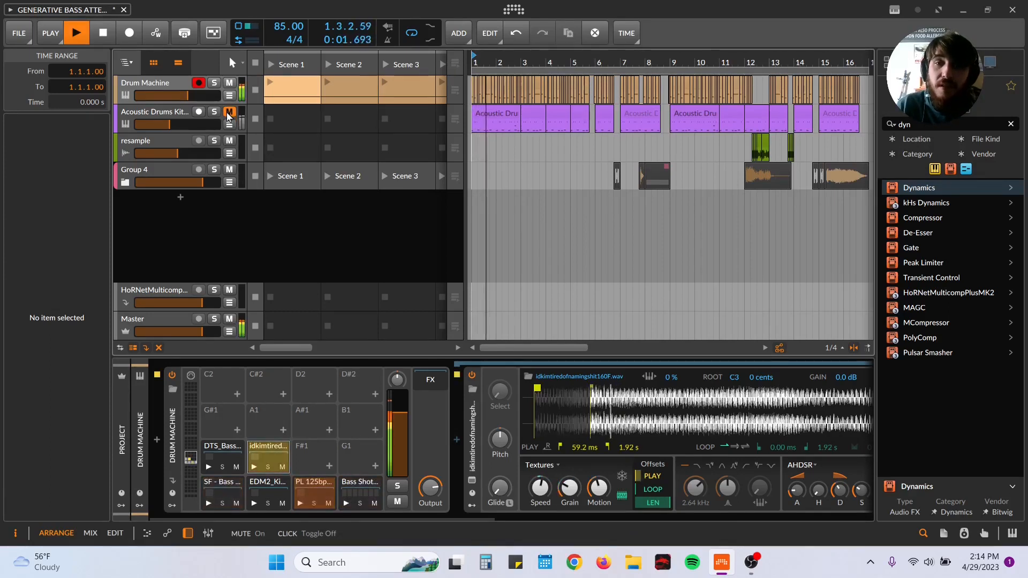
click(229, 112)
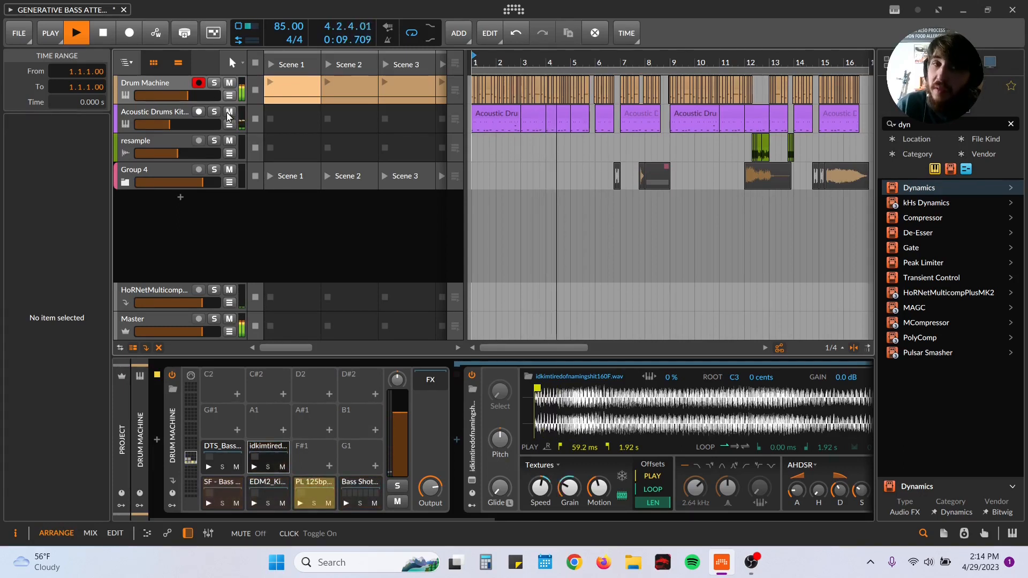
click(229, 114)
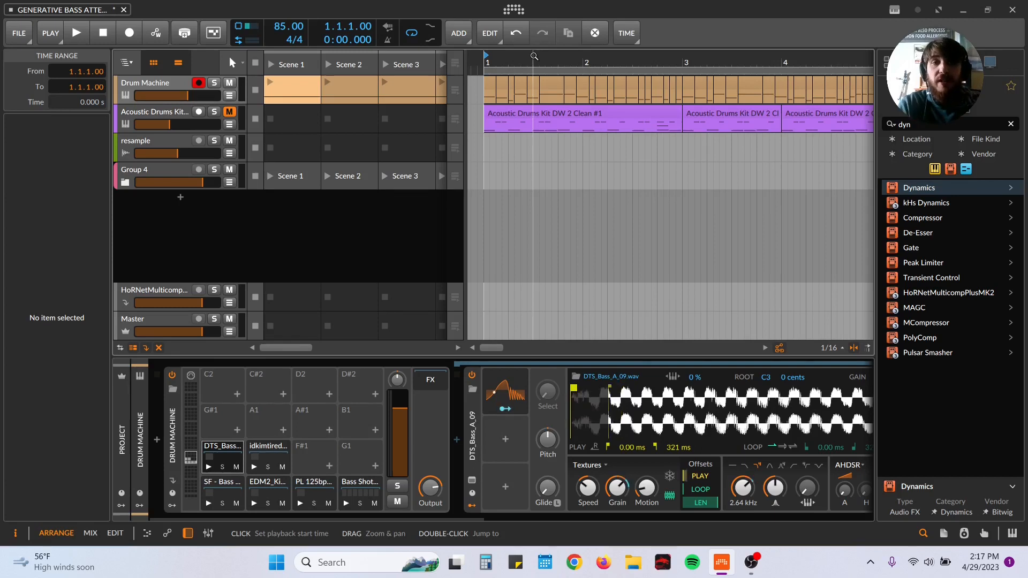
- Play the opening bars from bar 1 with the drums muted to hear the bass alone, and stop playback
key(space)
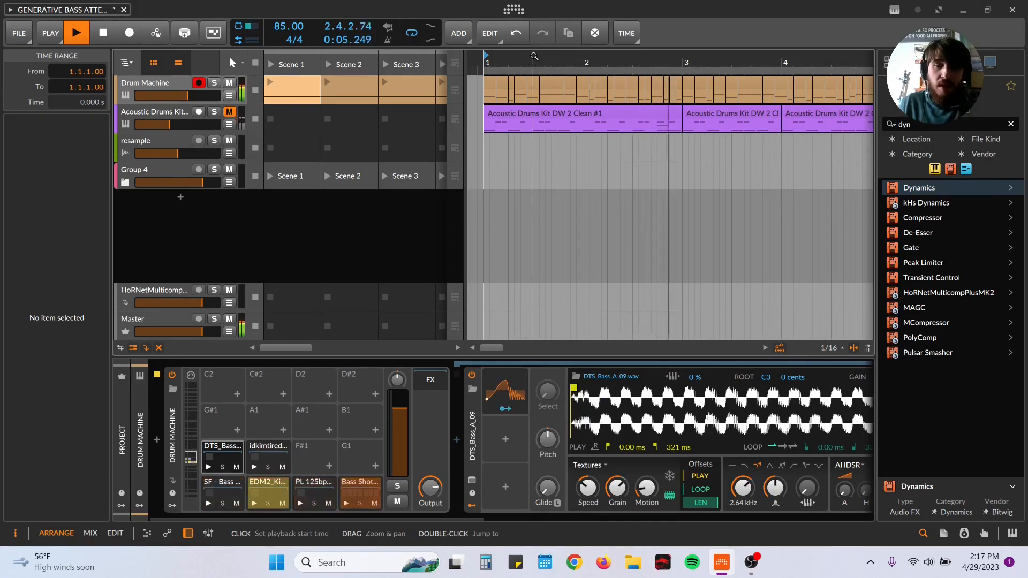
key(space)
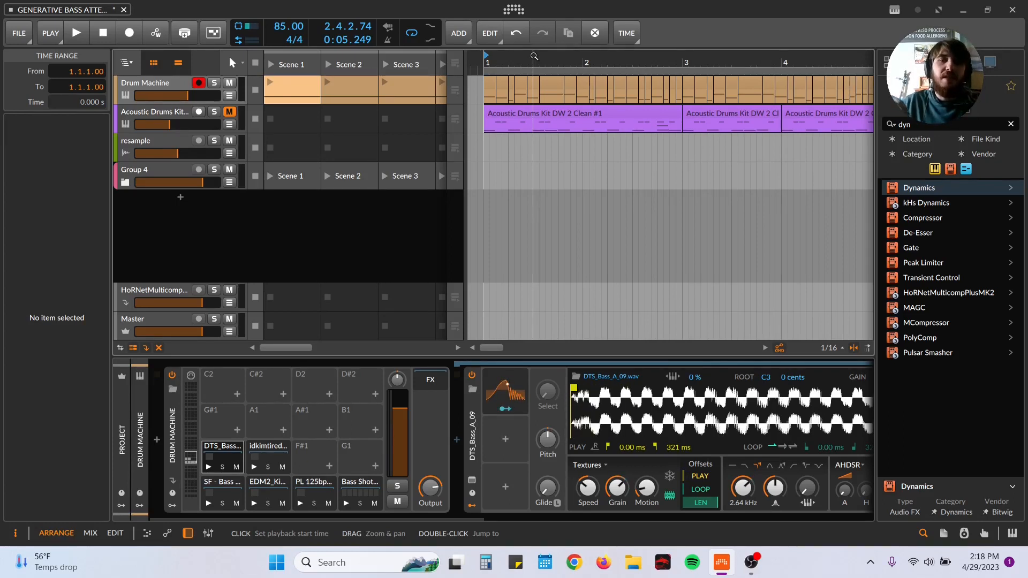
key(space)
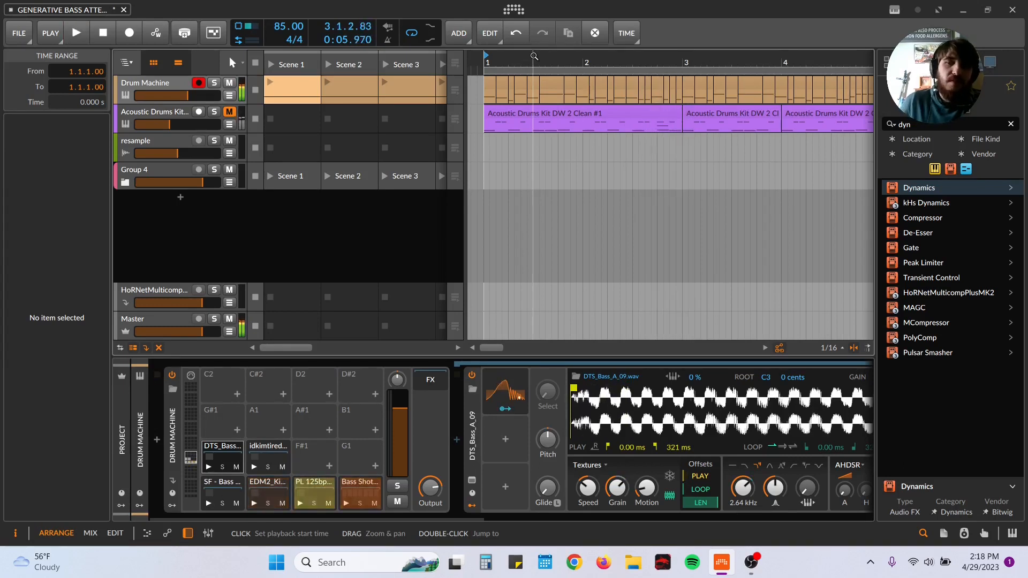
key(space)
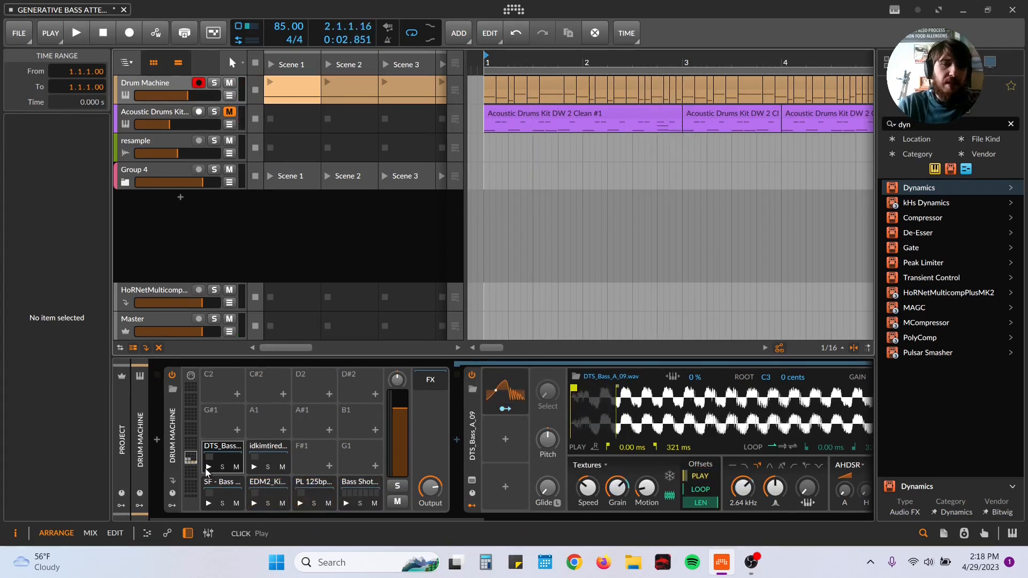
- Audition the DTS_Bass pad in the Drum Machine and compare it with the bass clips in the first bars of the arrangement
click(207, 468)
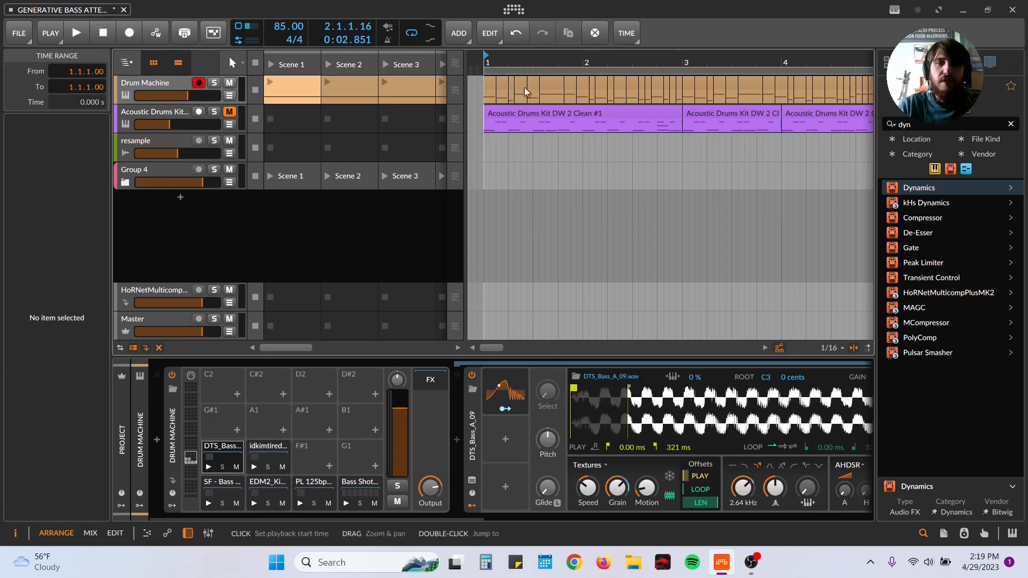
drag(526, 62, 455, 55)
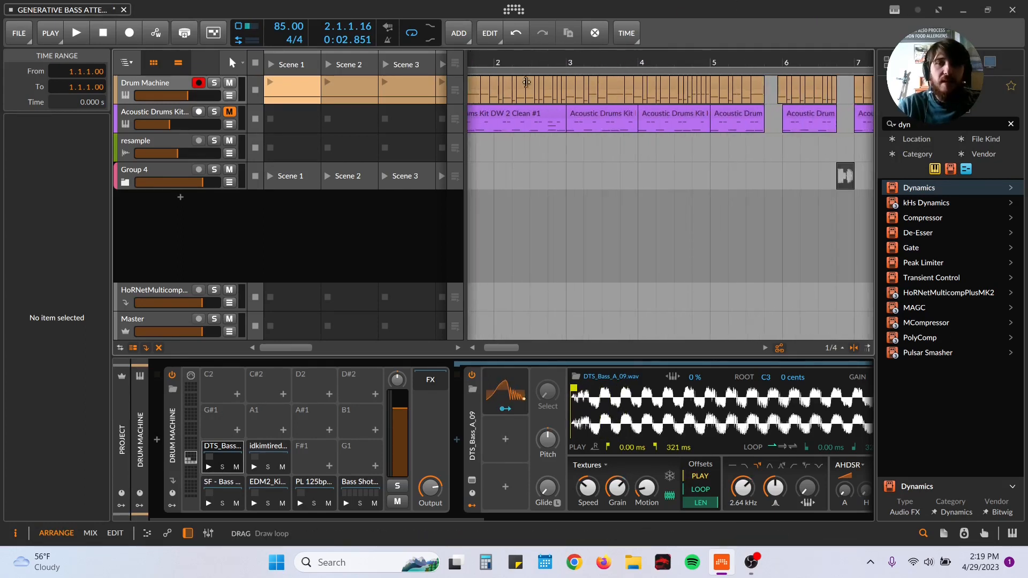
mouse_move(638, 62)
mouse_down()
mouse_move(667, 59)
mouse_move(642, 55)
mouse_up()
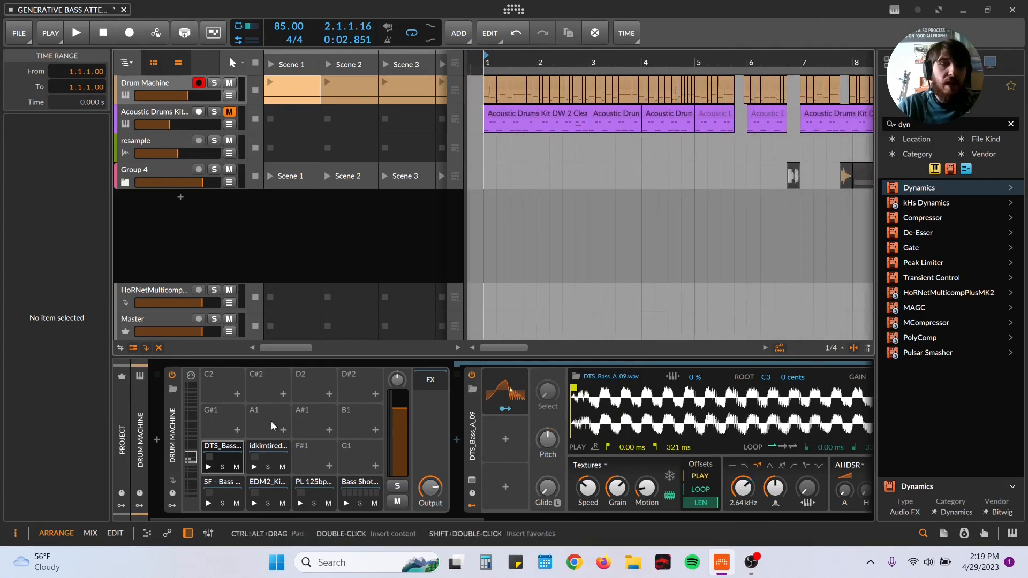
click(212, 468)
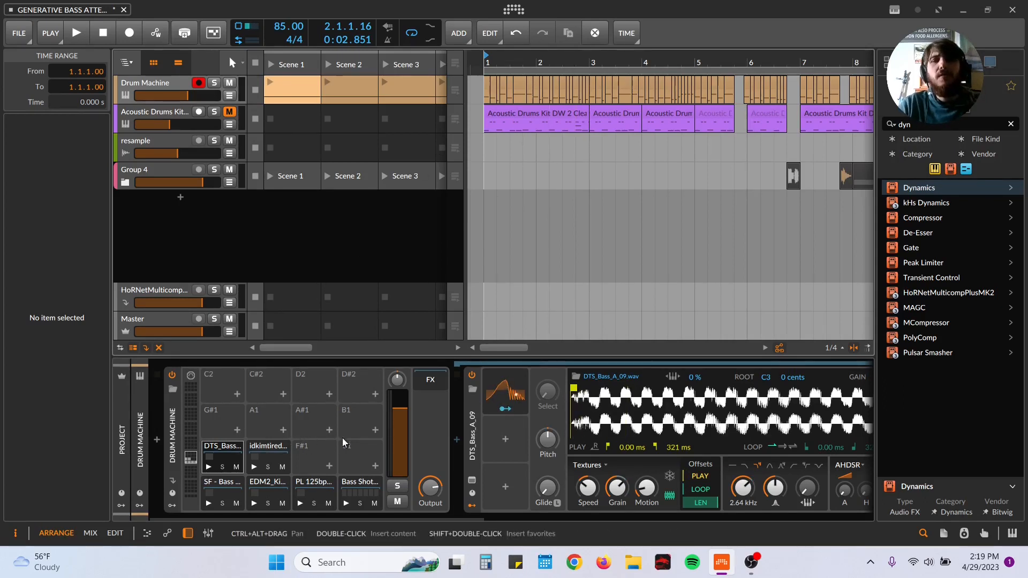
- Select the Bass Shot pad in the Drum Machine and audition its sample
click(362, 491)
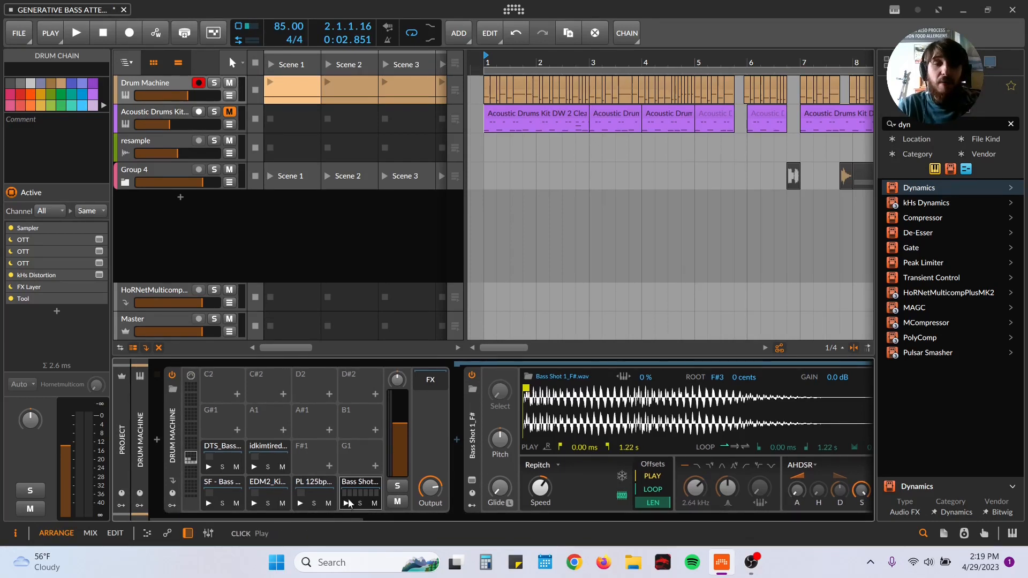
click(346, 504)
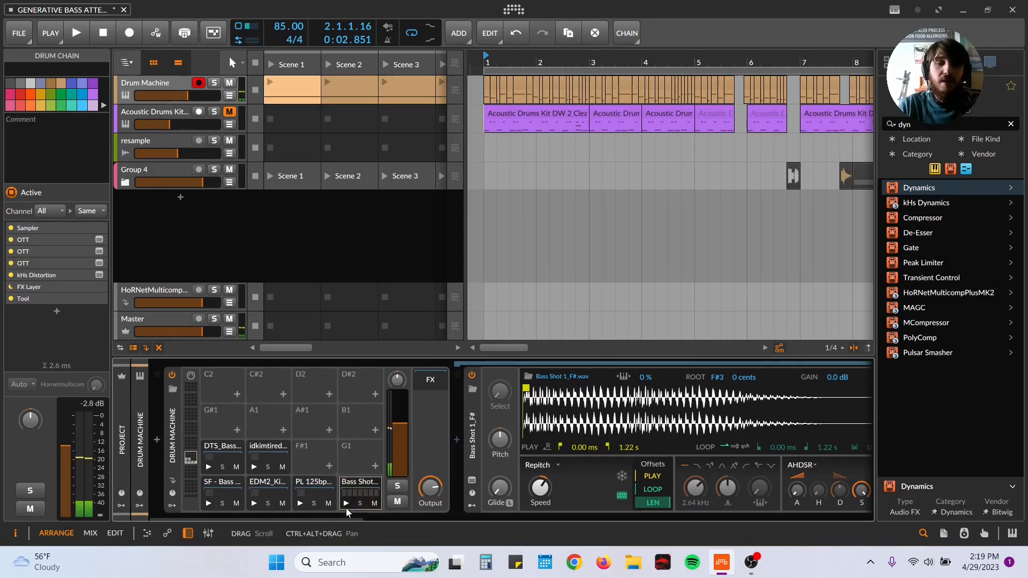
click(362, 483)
mouse_move(334, 519)
mouse_down()
mouse_move(390, 527)
mouse_move(326, 503)
mouse_up()
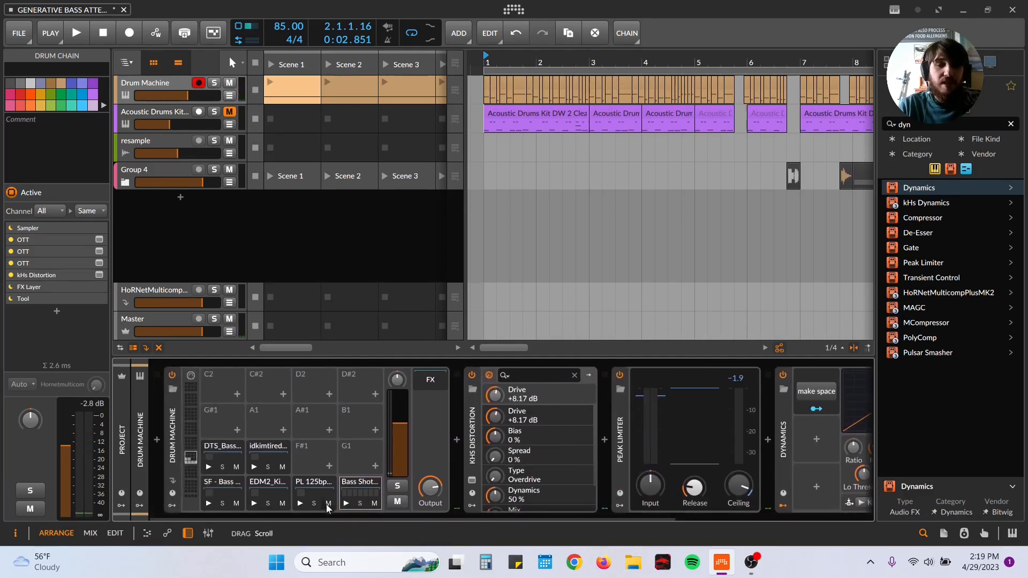
- Examine the Bass Shot pad's effects chain, including the OTTs, kHs Distortion and both Filter layers in the FX Layer
click(360, 482)
drag(355, 515, 524, 511)
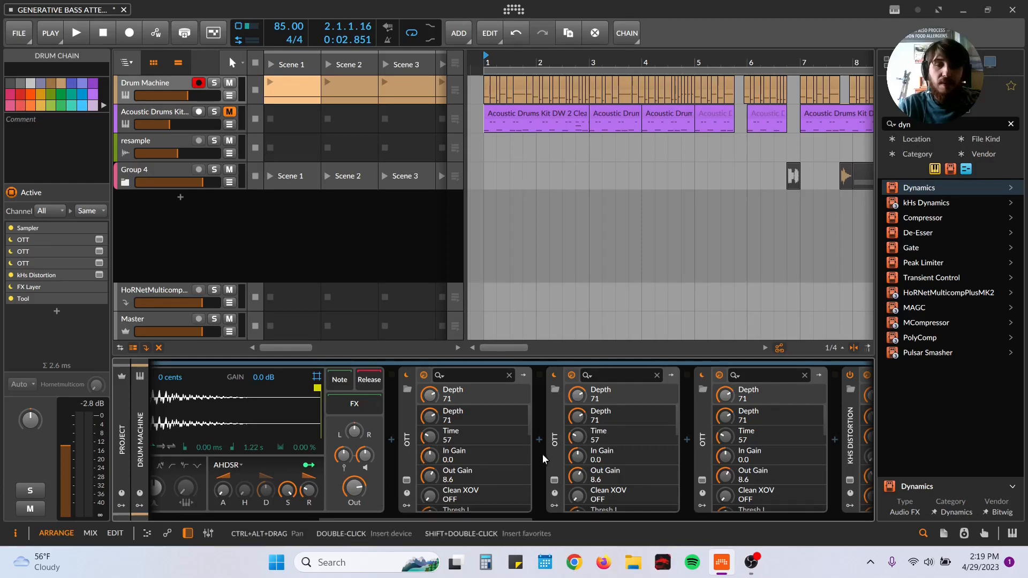
drag(492, 516, 616, 536)
click(625, 377)
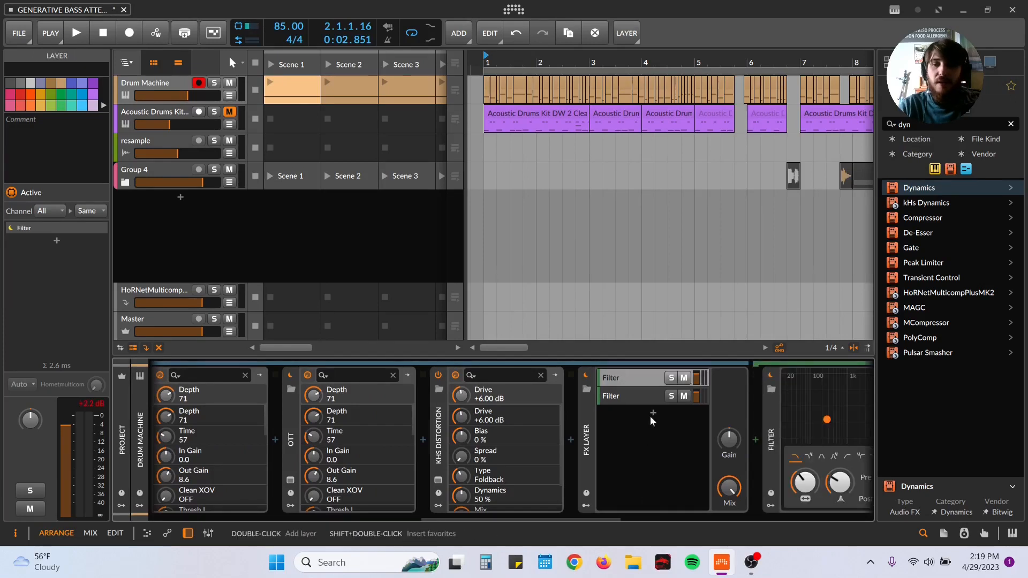
click(648, 391)
drag(596, 518, 258, 484)
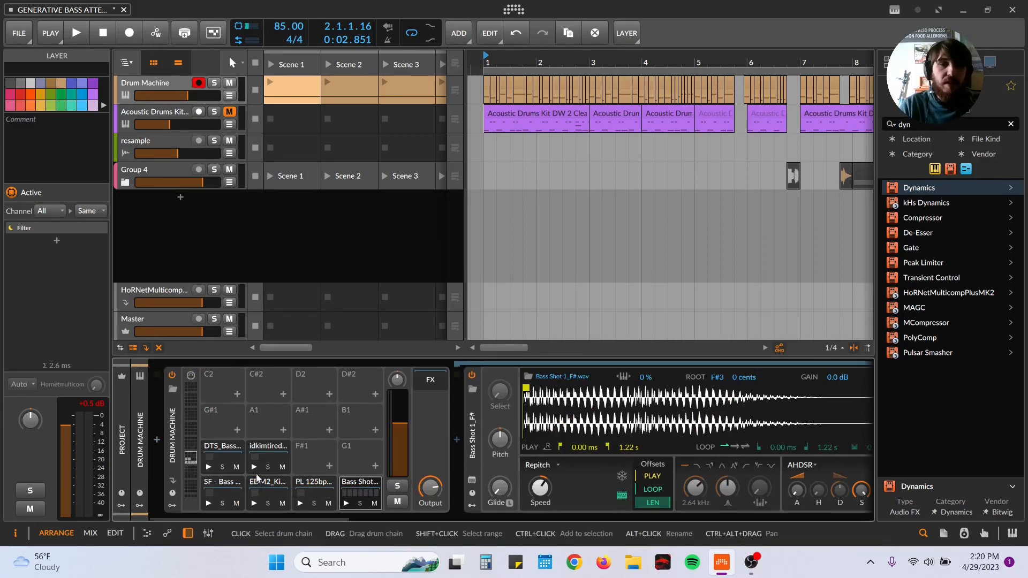
- Audition the idkimtired, Bass Shot and PL 125bpm pads in turn to compare their sounds
click(254, 467)
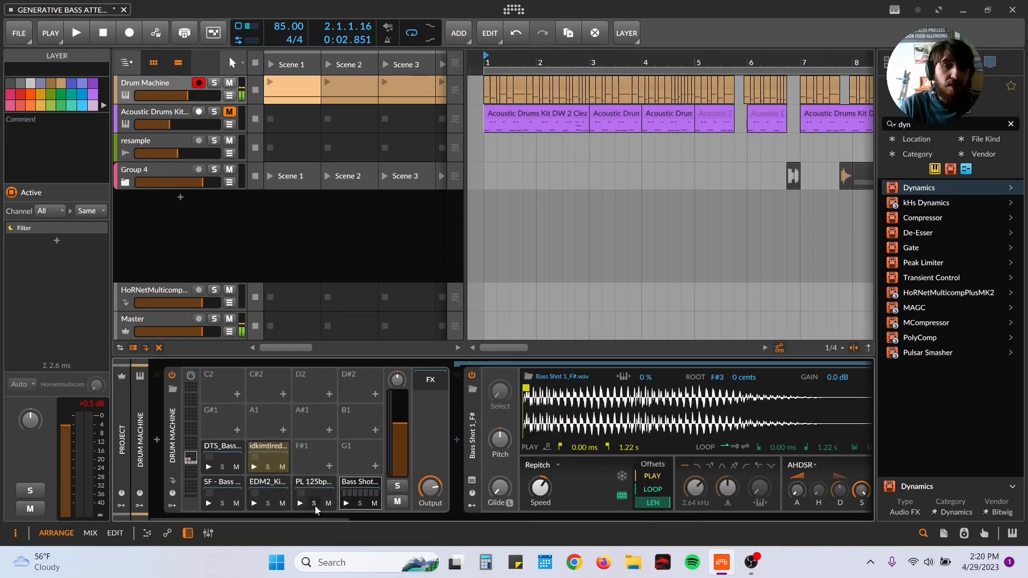
click(346, 504)
click(297, 506)
click(347, 504)
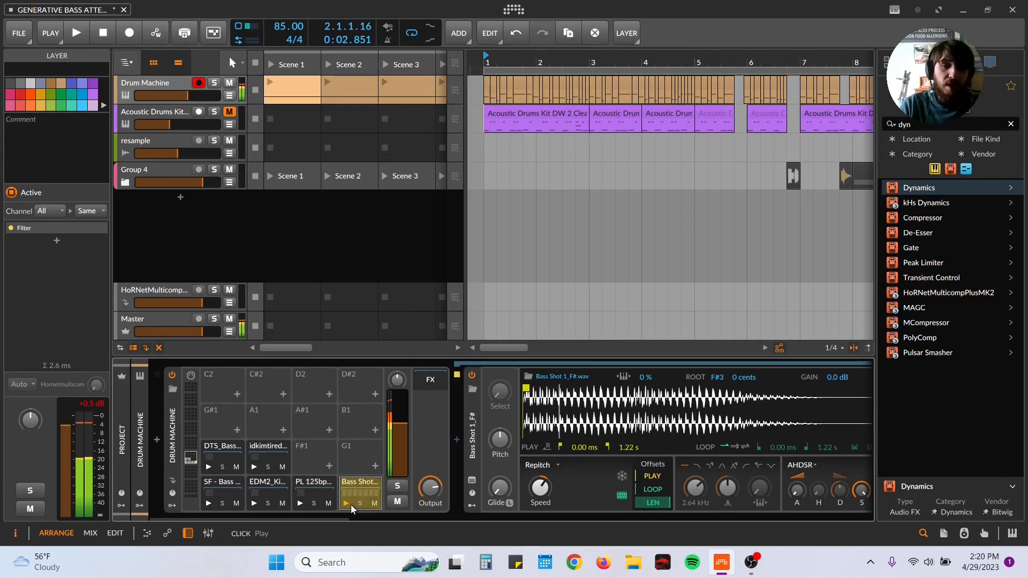
click(300, 504)
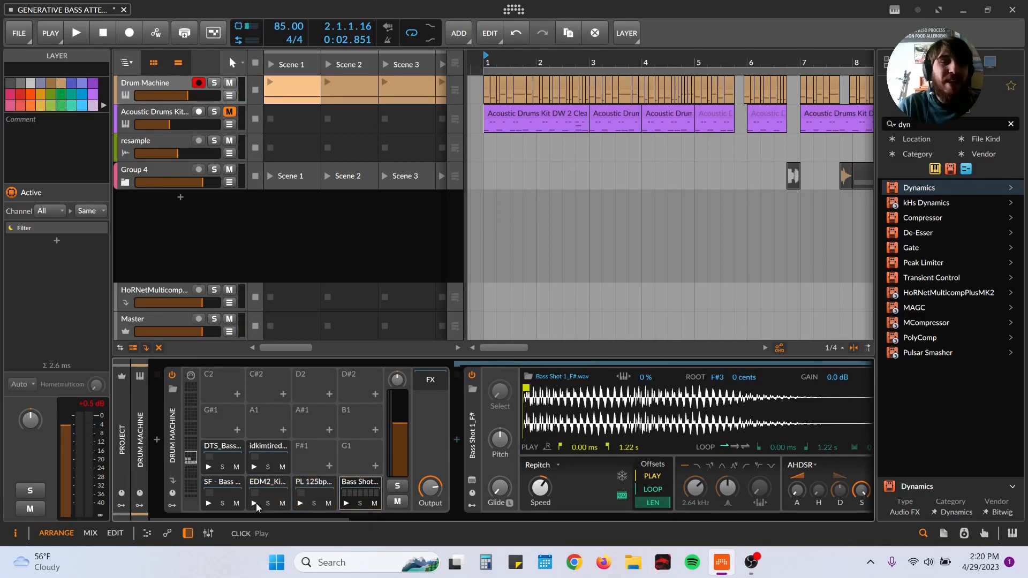
- Audition the SF - Bass and DTS_Bass pads alternately
click(210, 503)
click(208, 467)
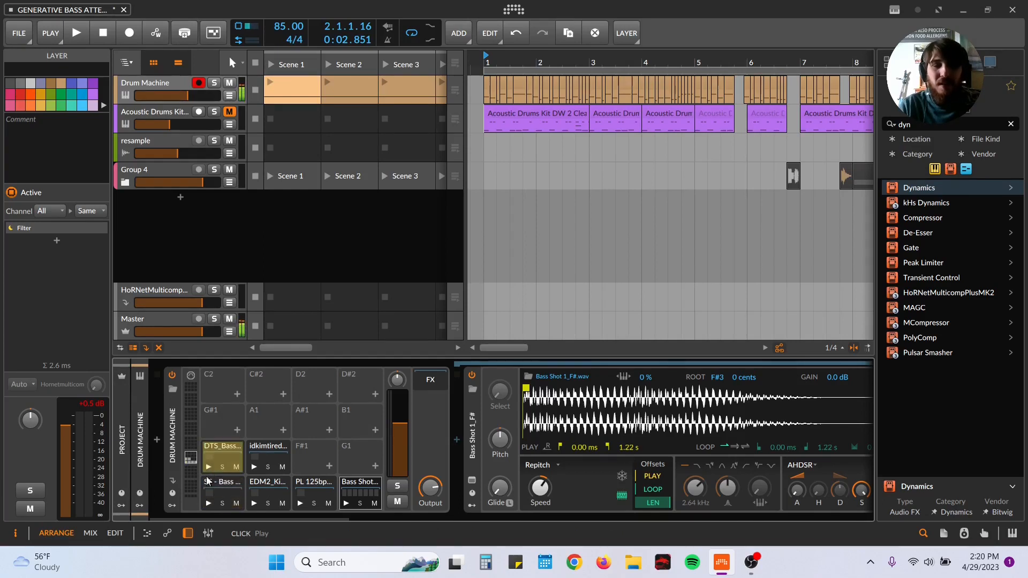
click(207, 500)
click(208, 466)
click(211, 503)
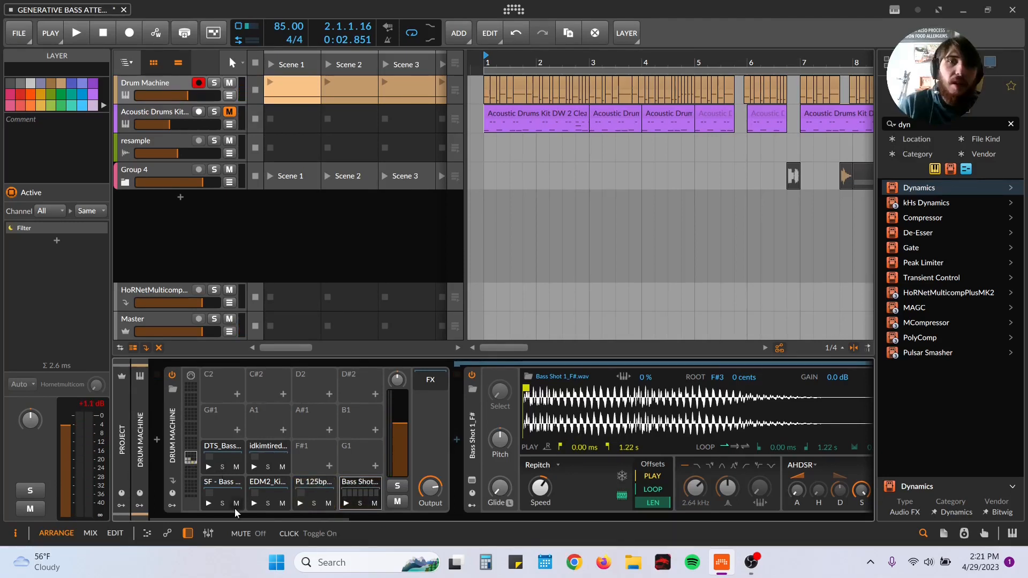
- Audition the DTS_Bass pad and set its sampler's pitch transpose to +36 st and grain size to 6.35 ms
click(207, 469)
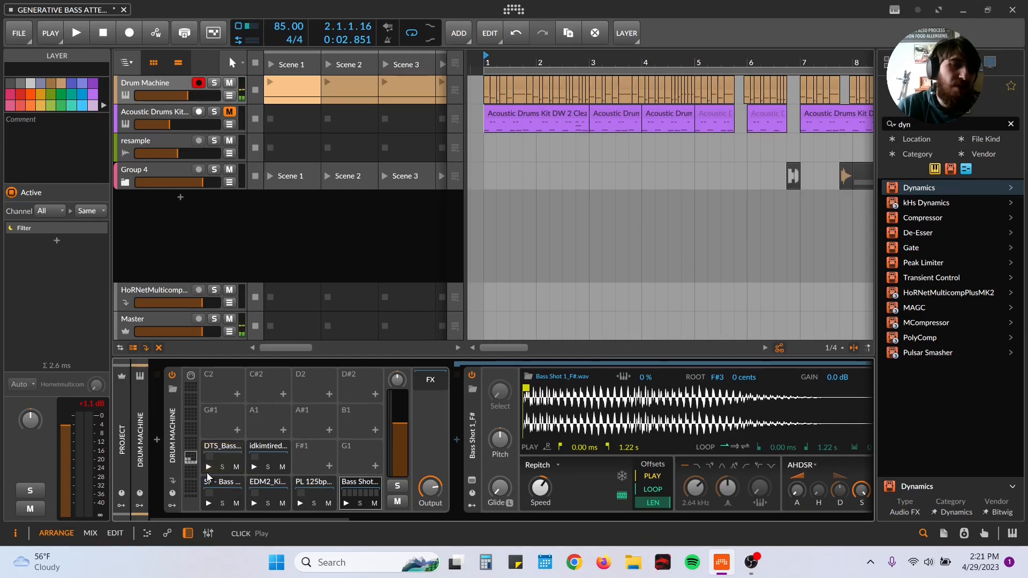
click(220, 458)
drag(548, 441, 548, 378)
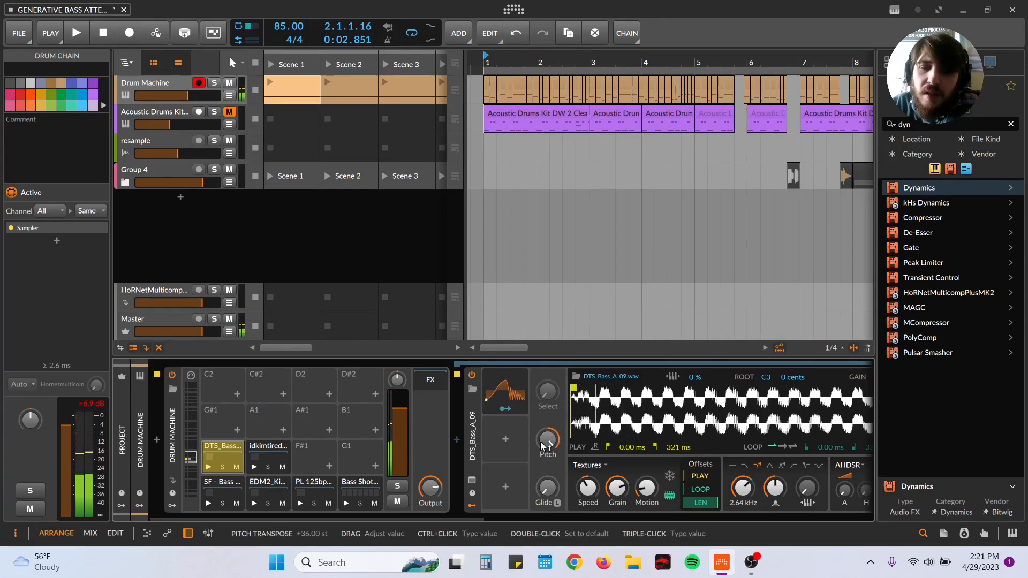
drag(618, 488, 618, 515)
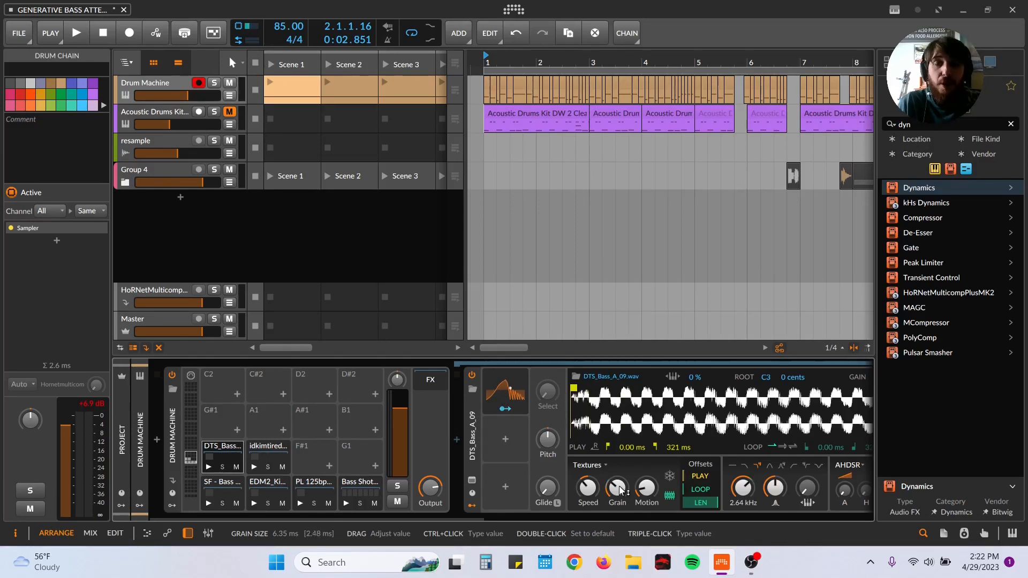
- Switch to the Mix view and hide the clip detail editor to show all of the Drum Machine track's launcher clips
drag(628, 62, 627, 17)
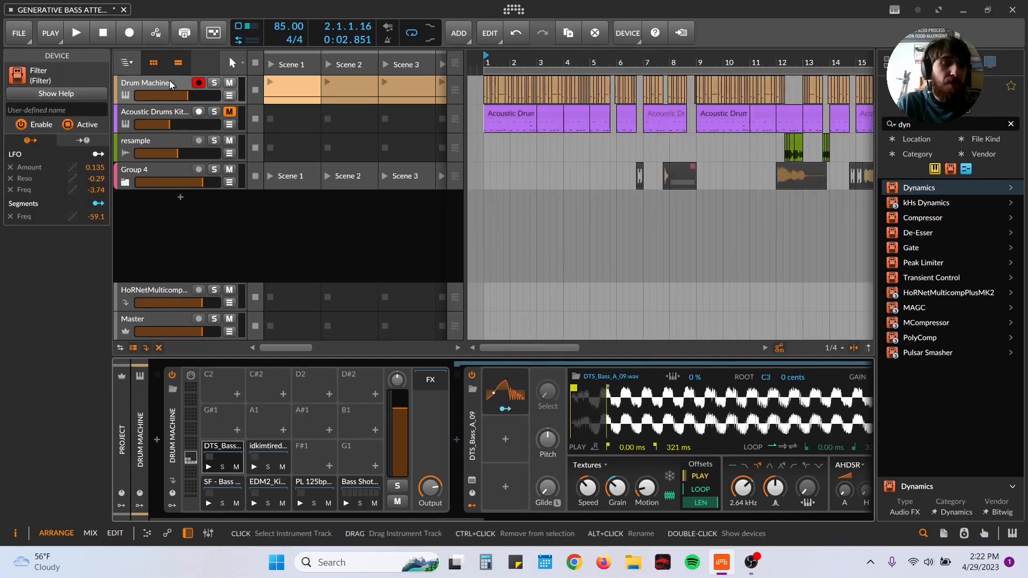
key(alt+2)
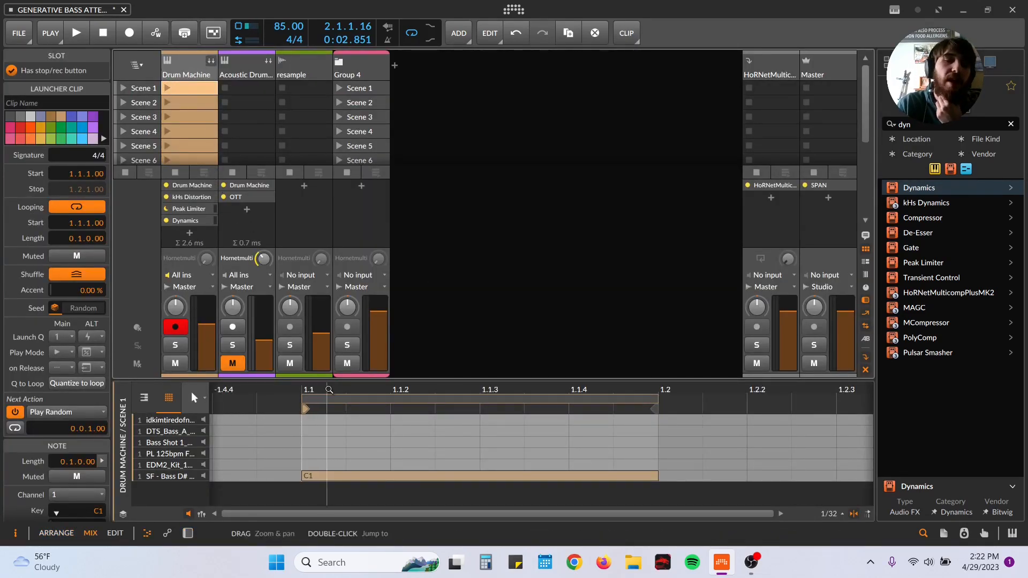
key(e)
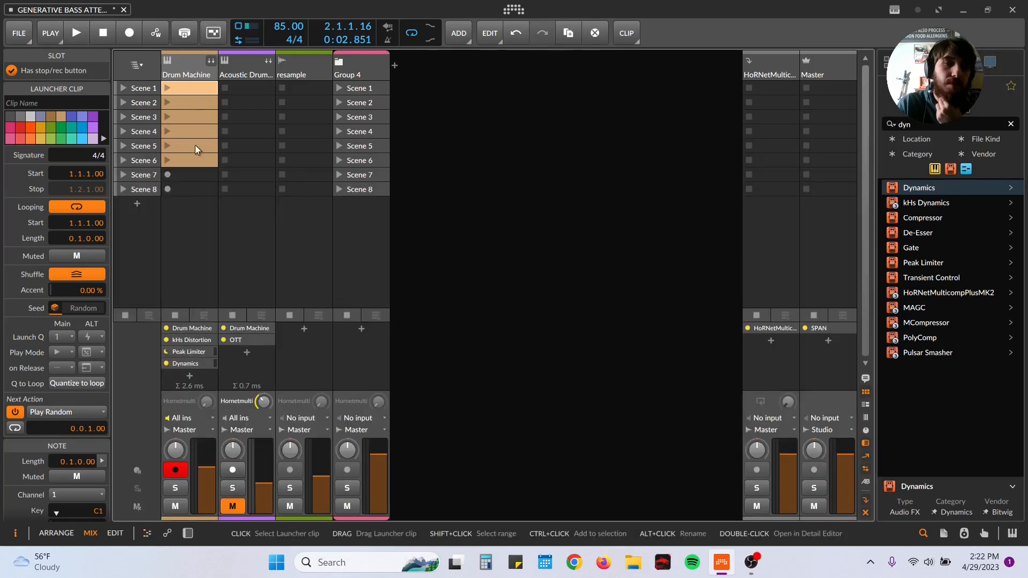
- Select the Drum Machine clip in Scene 6 and review its Next Action options, keeping Play Random
click(198, 163)
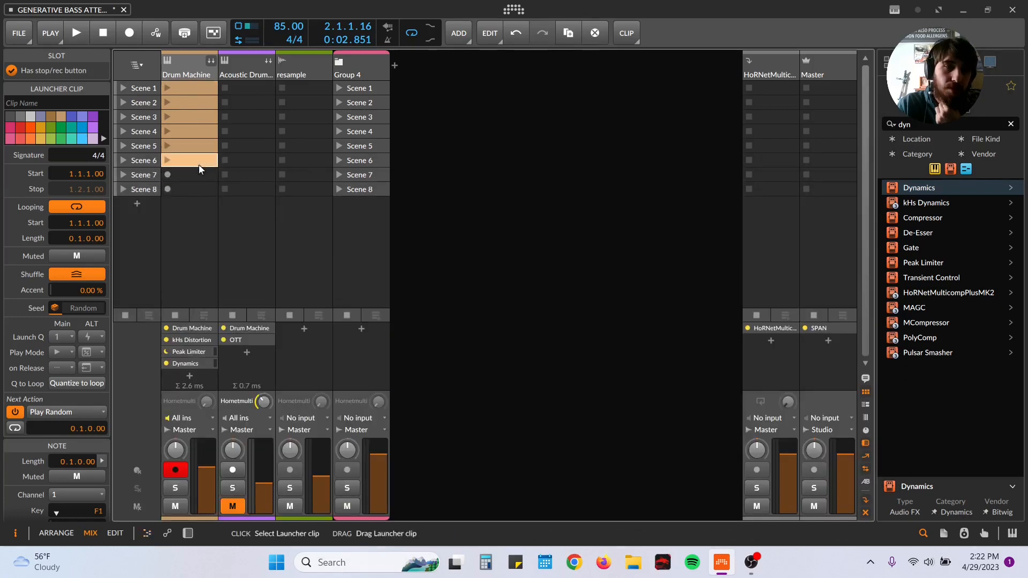
click(99, 412)
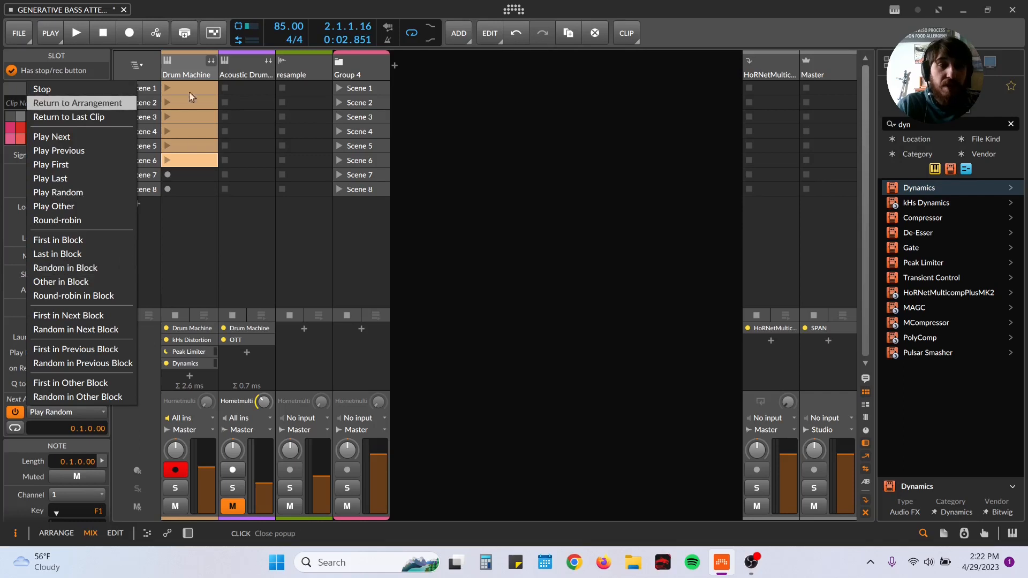
click(105, 416)
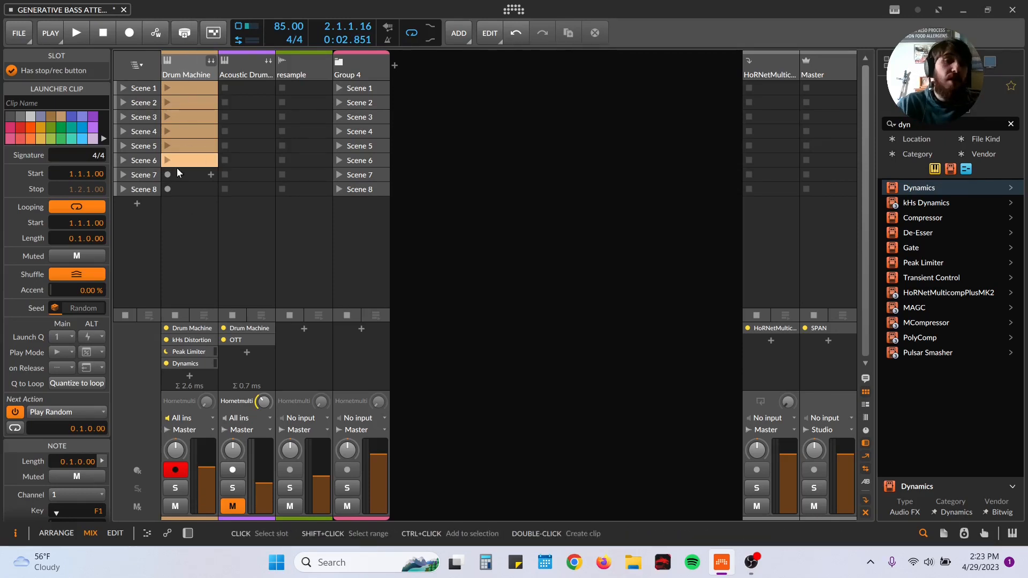
- Copy the six Drum Machine launcher clips from Scenes 1–6 into Scenes 8–13, leaving the Scene 7 slot empty
click(183, 93)
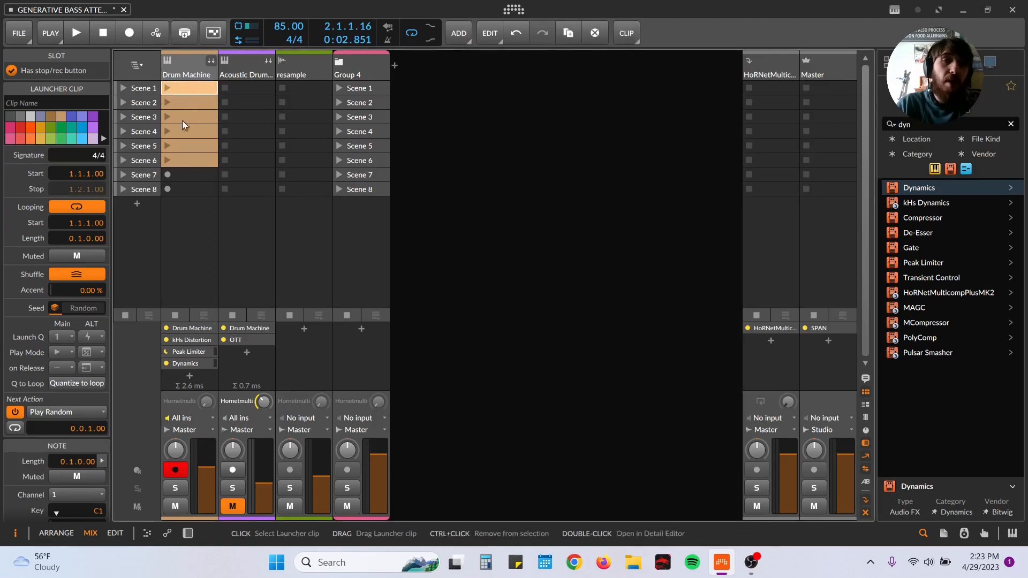
shift+click(194, 162)
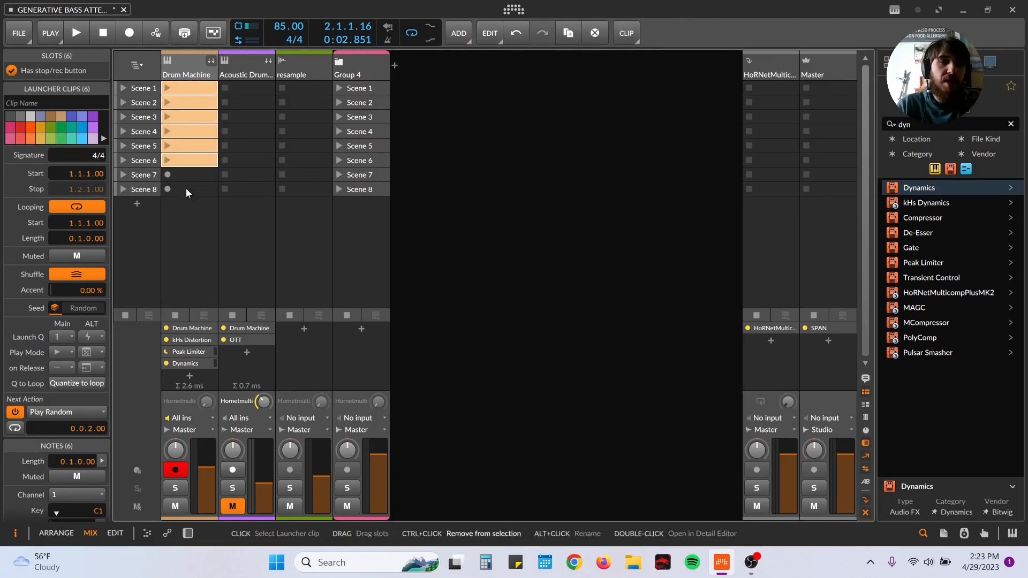
click(185, 188)
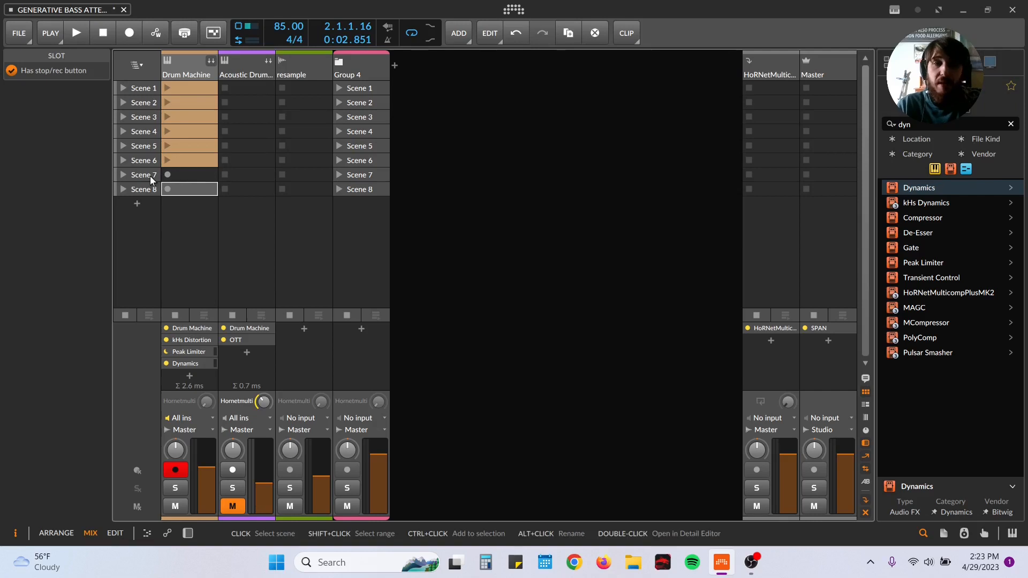
key(ctrl+v)
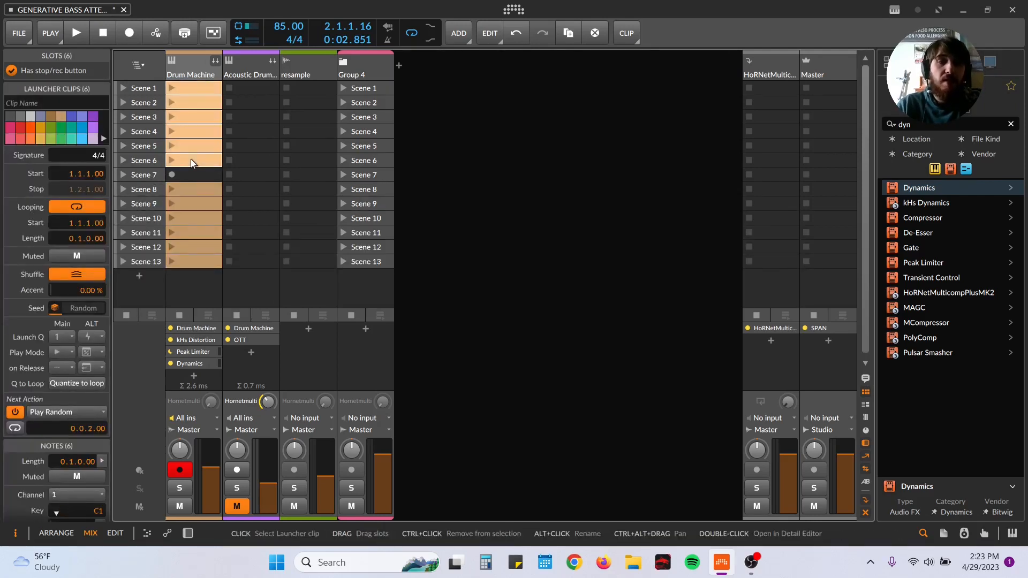
- Select the Scene 8–13 clip block, then try an empty clip in the Scene 7 gap and undo it
click(191, 175)
click(188, 192)
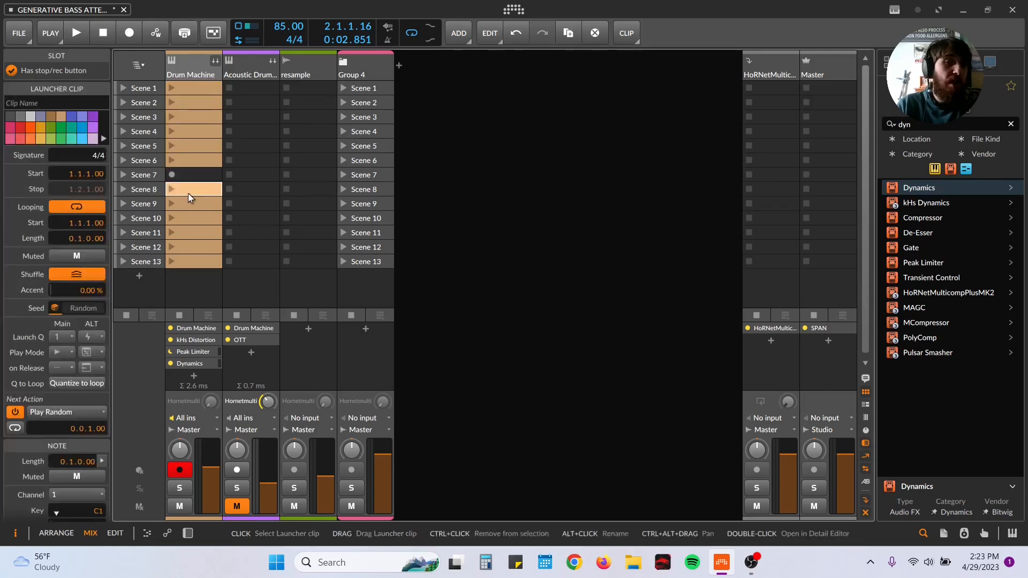
shift+click(188, 256)
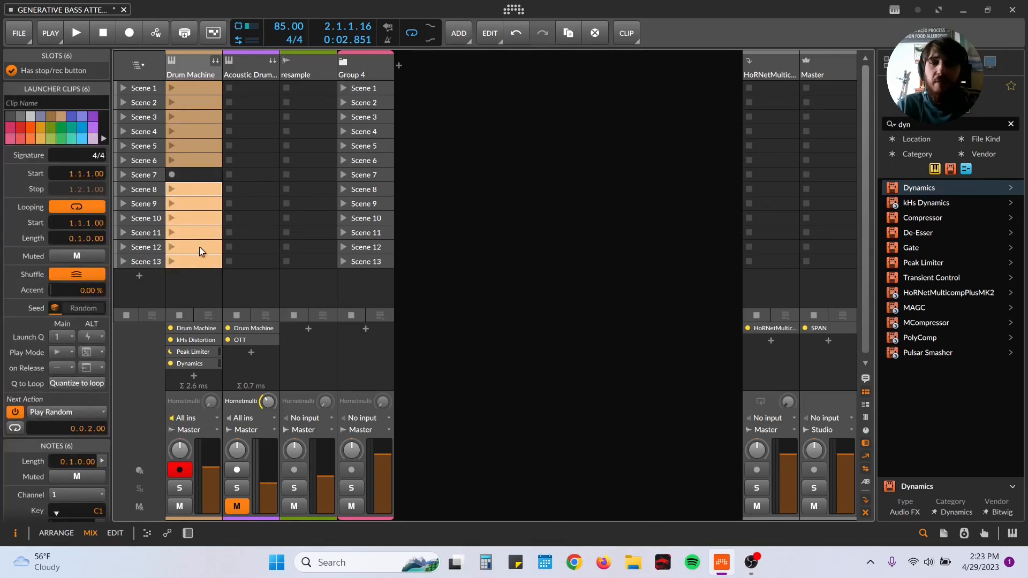
double_click(186, 175)
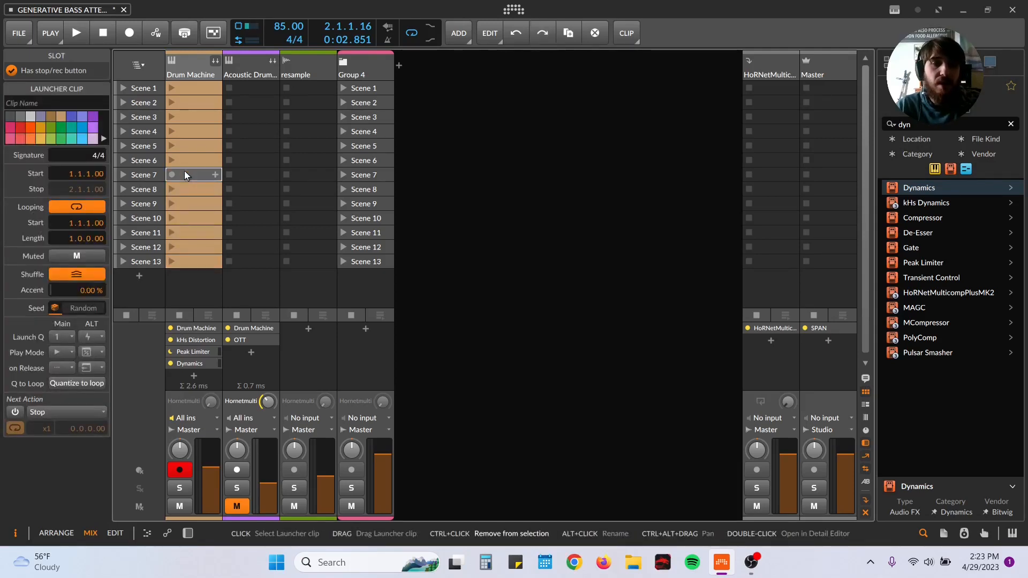
key(ctrl+z)
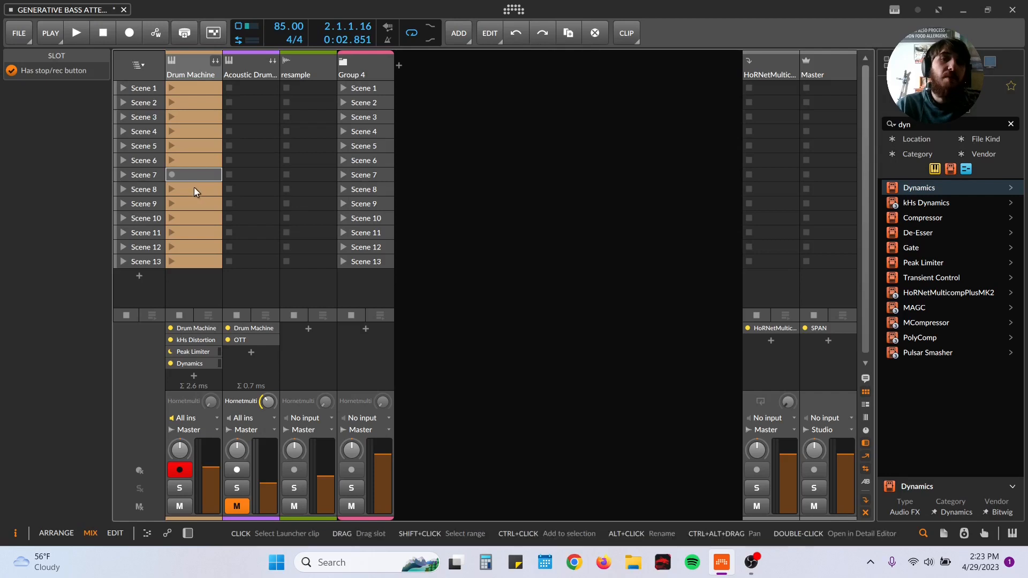
- Inspect the second clip block from Scene 8 to Scene 13, and audition the first block from its Scene 1 clip
click(200, 262)
click(188, 192)
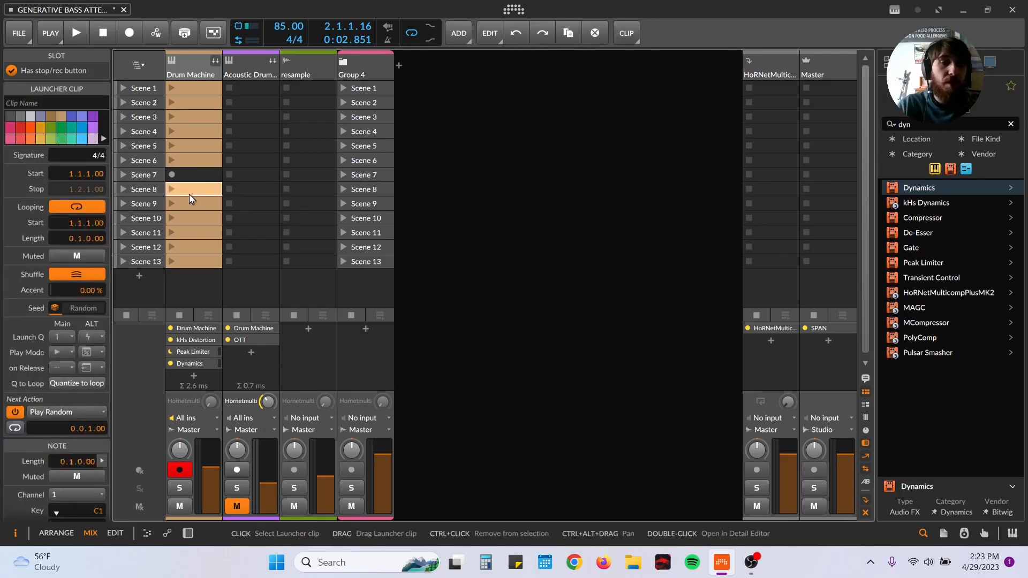
click(181, 262)
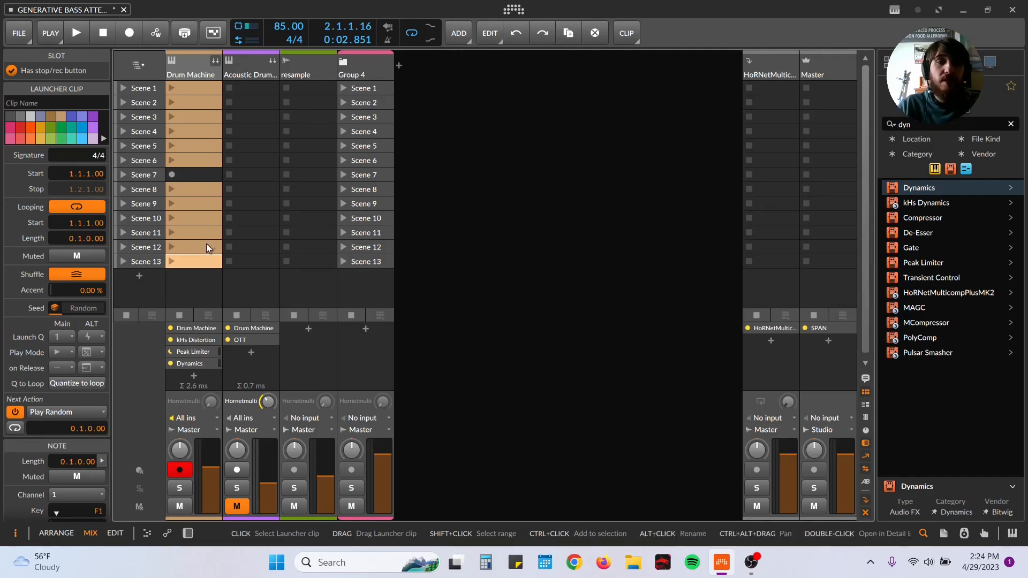
click(172, 90)
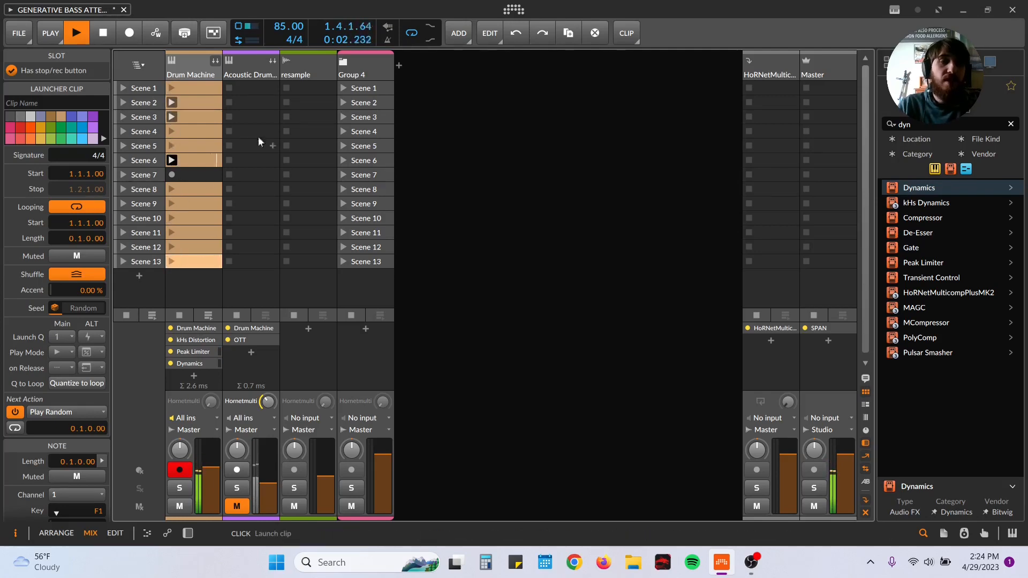
key(space)
- Create a Drum Machine clip in Scene 14 with one F#1 note spanning the whole bar, to match the empty F#1 pad
key(Tab)
click(319, 456)
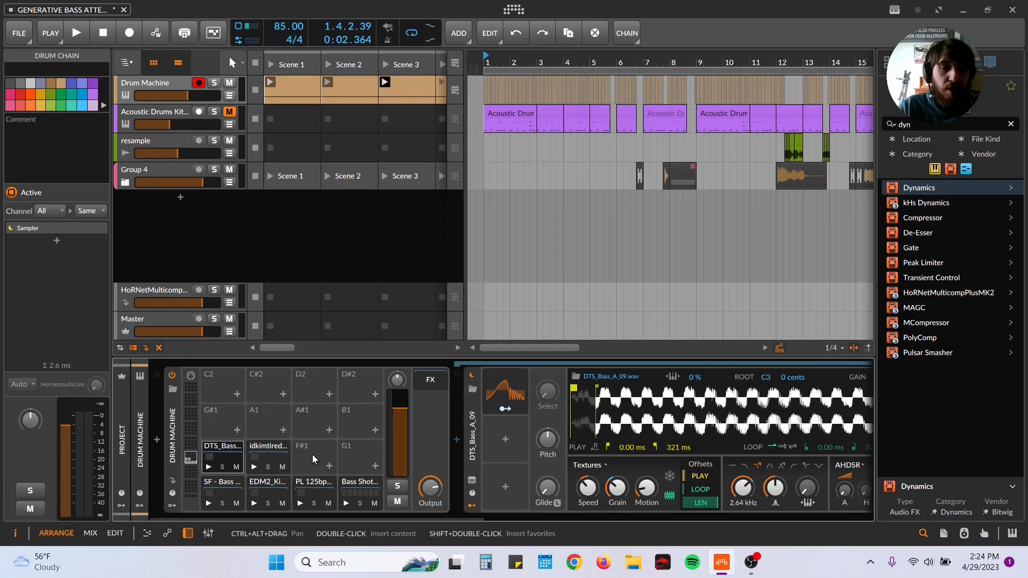
key(Tab)
double_click(185, 277)
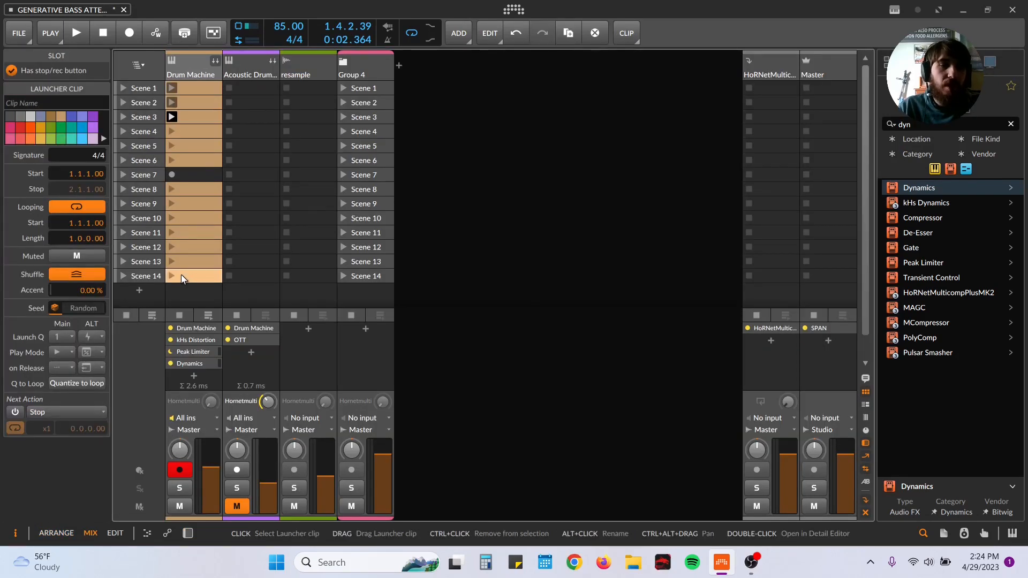
double_click(182, 279)
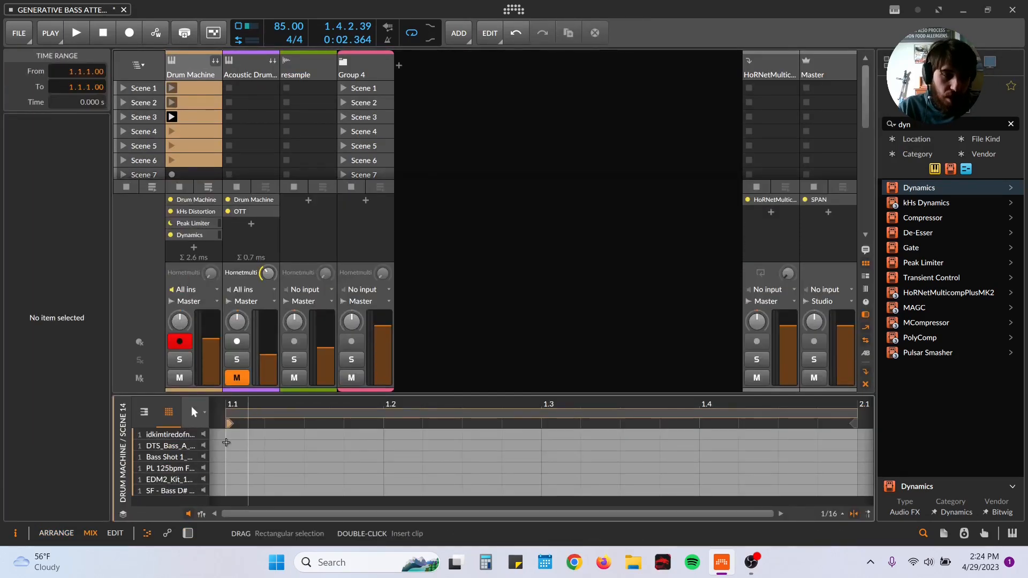
click(145, 412)
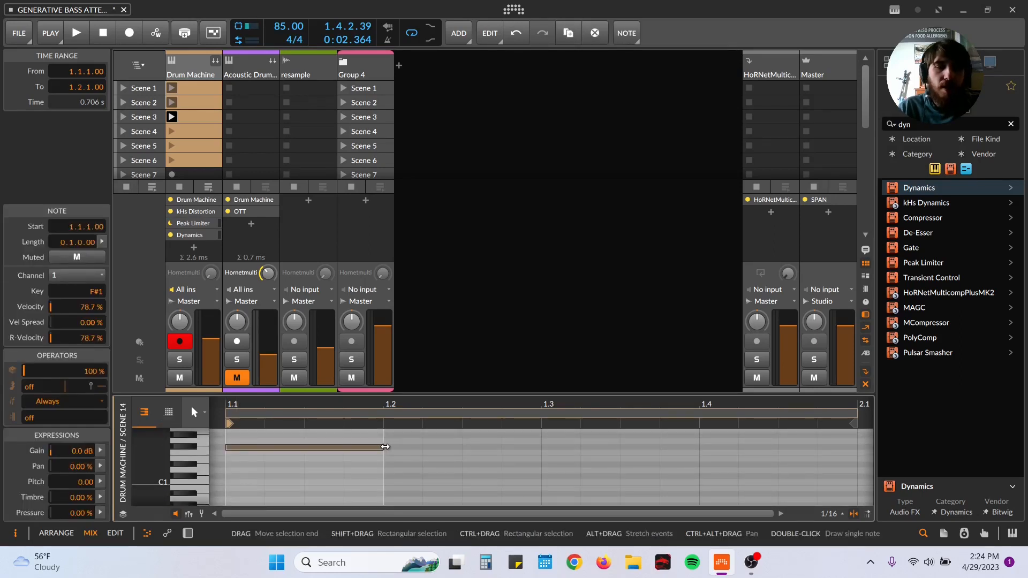
drag(385, 446, 833, 466)
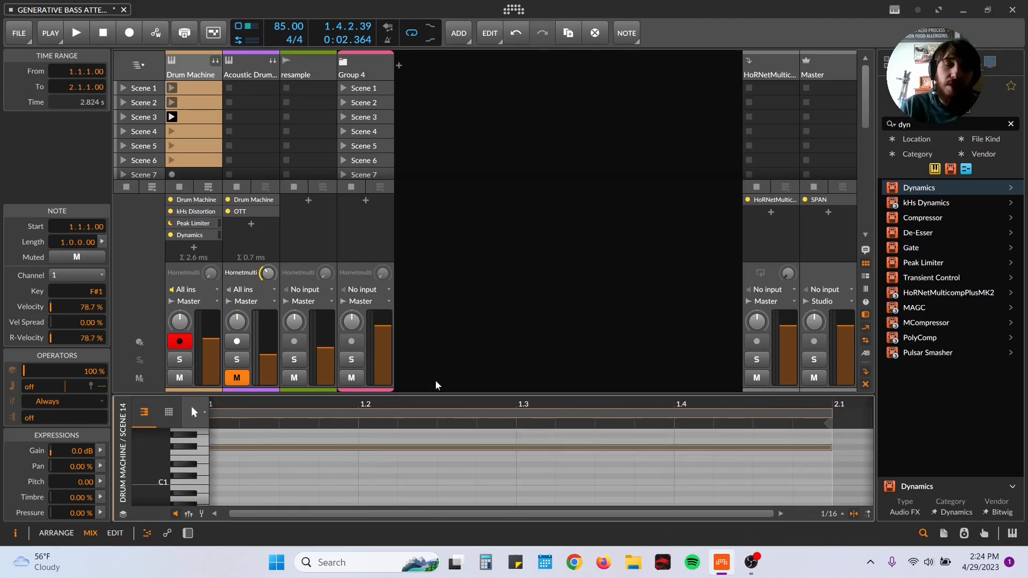
- Browse drum hits for the empty F#1 pad without loading one, and hide the device panel to show all launcher clips
click(188, 533)
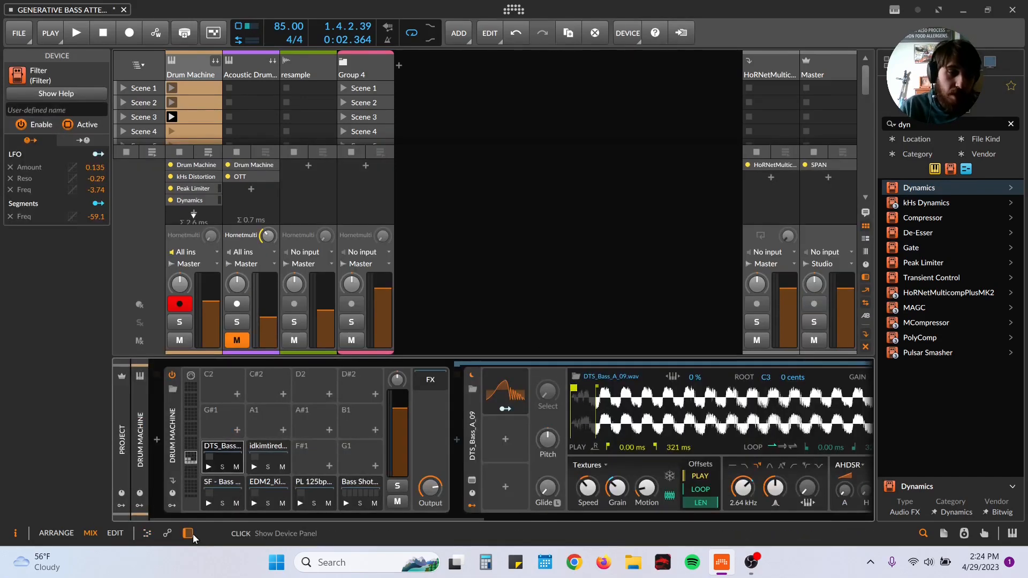
double_click(311, 455)
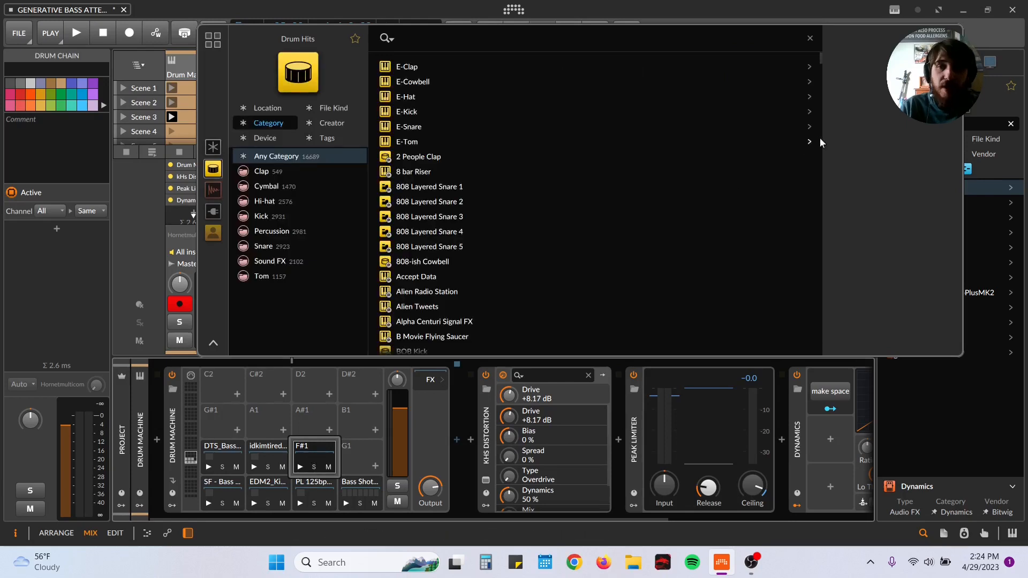
scroll(256, 105, down, 5)
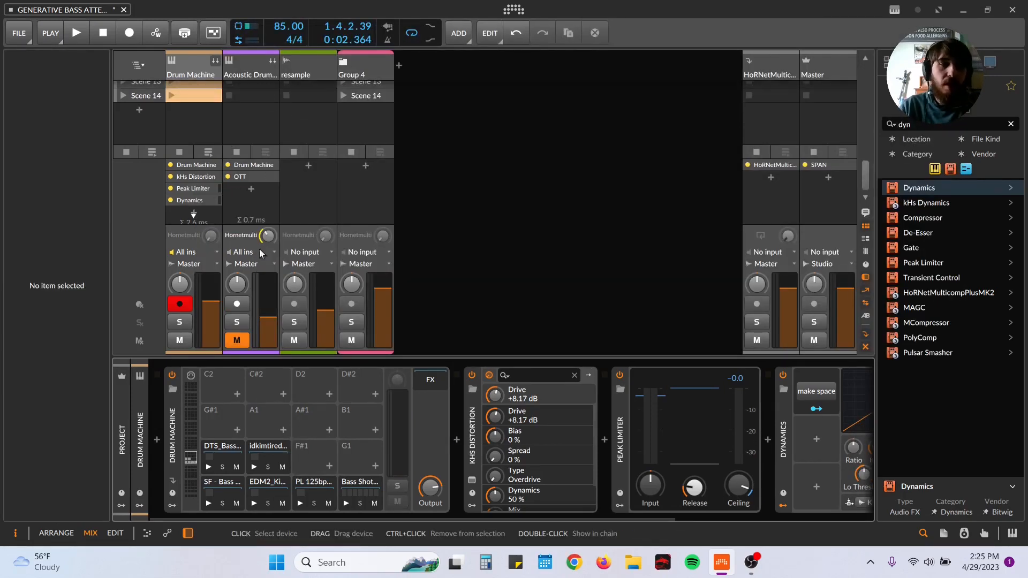
drag(333, 356, 333, 519)
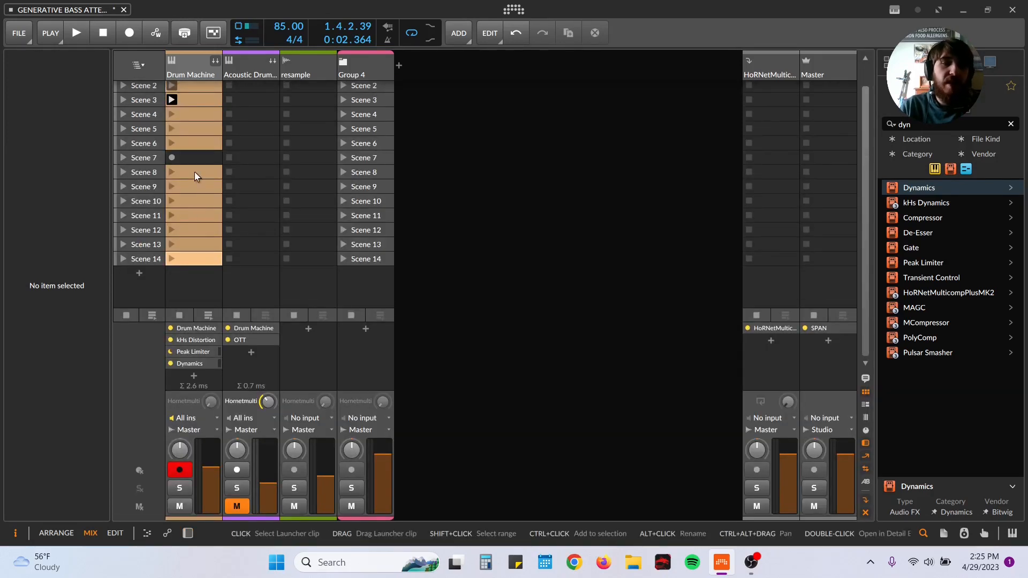
scroll(187, 222, up, 1)
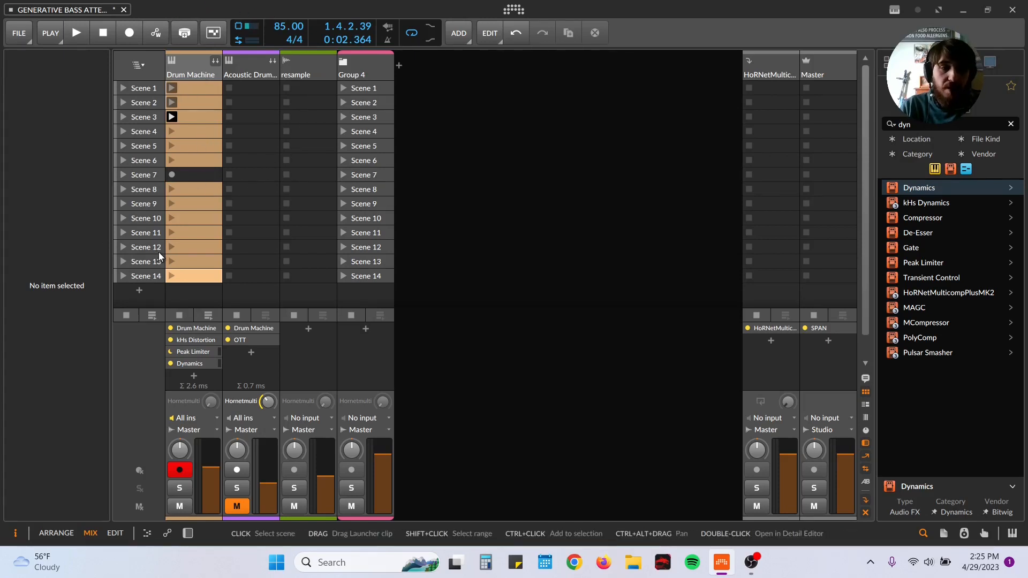
- Delete the extra Drum Machine clips in Scenes 8–14 and return to the Arrange view
shift+click(183, 189)
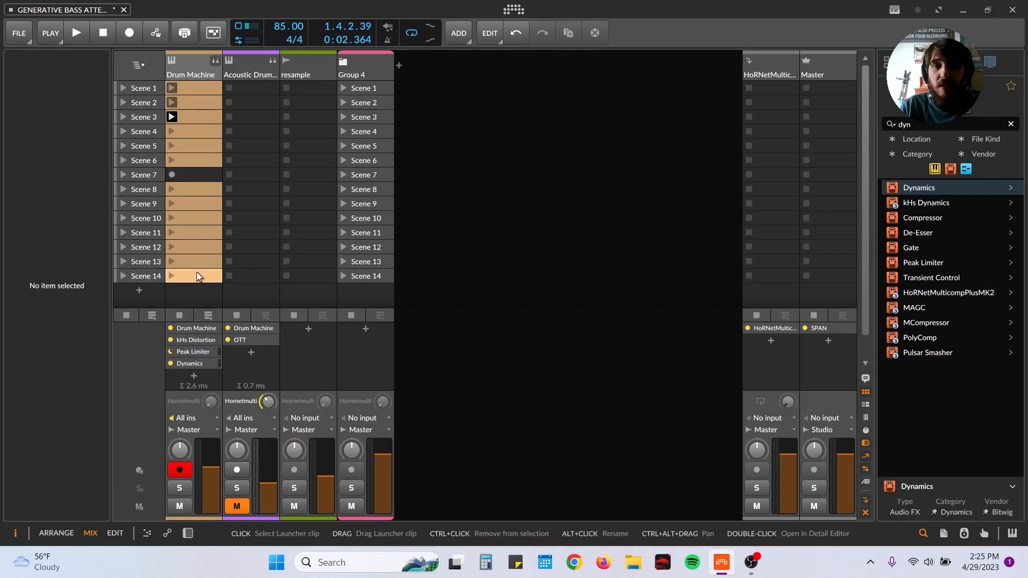
key(Delete)
key(alt+1)
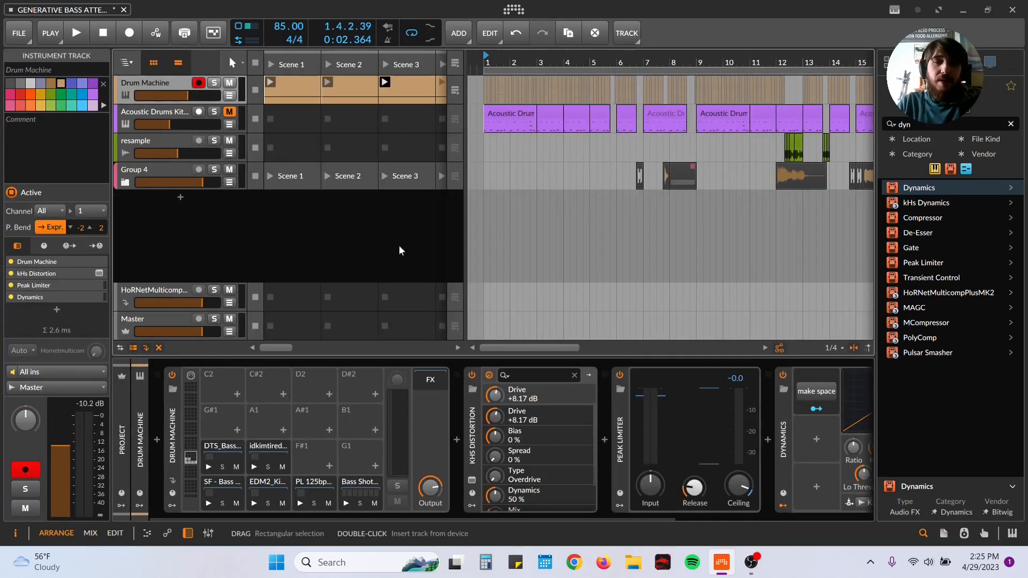
- Review the SF - Bass pad's device chain from its sampler through the kHs Distortion and OTT effects
click(226, 487)
drag(249, 516, 415, 509)
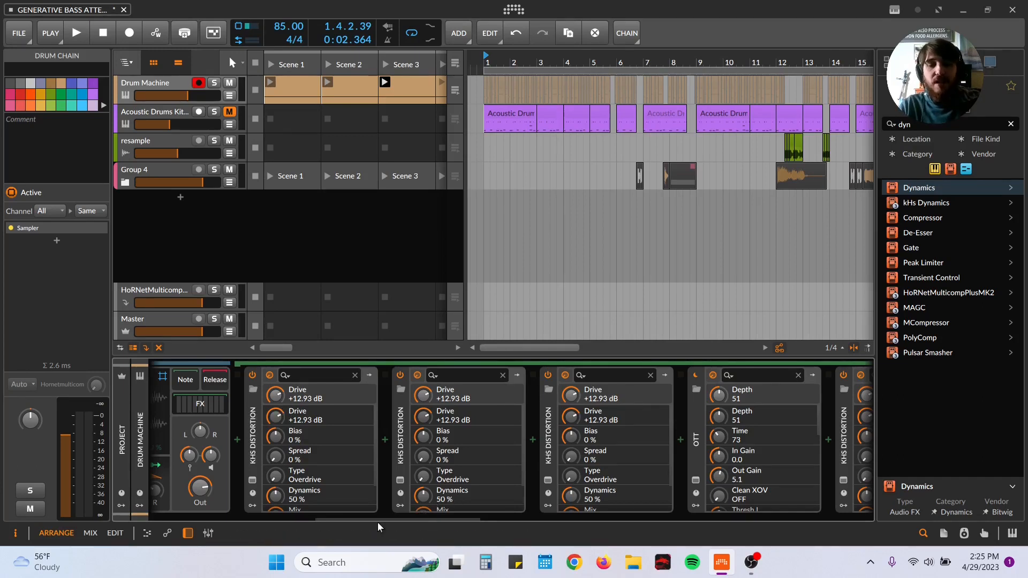
drag(403, 516, 612, 510)
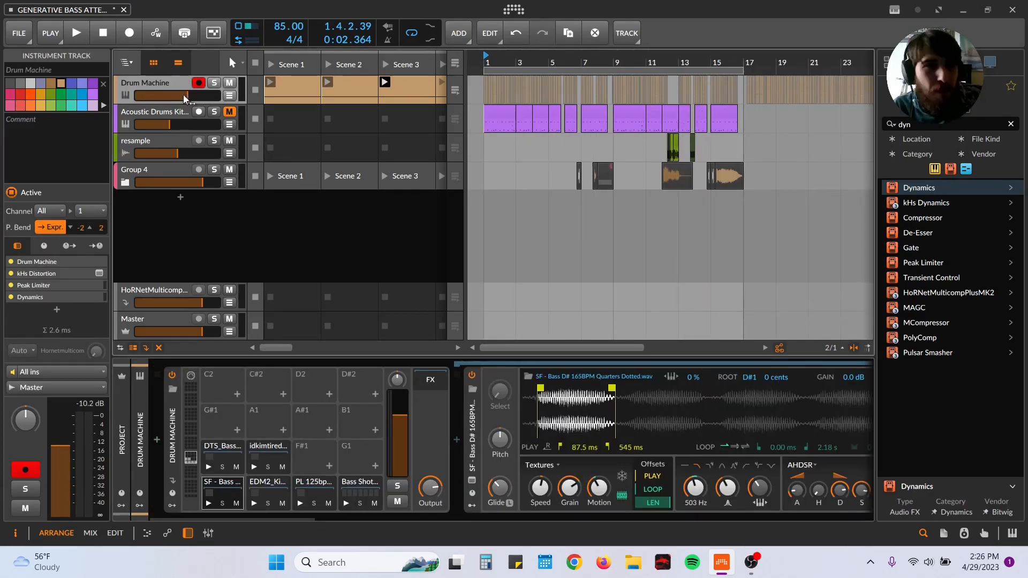
- Hide the clip launcher in the arrangement and set the DTS_Bass pad sampler's pitch transpose to +36 st
click(178, 63)
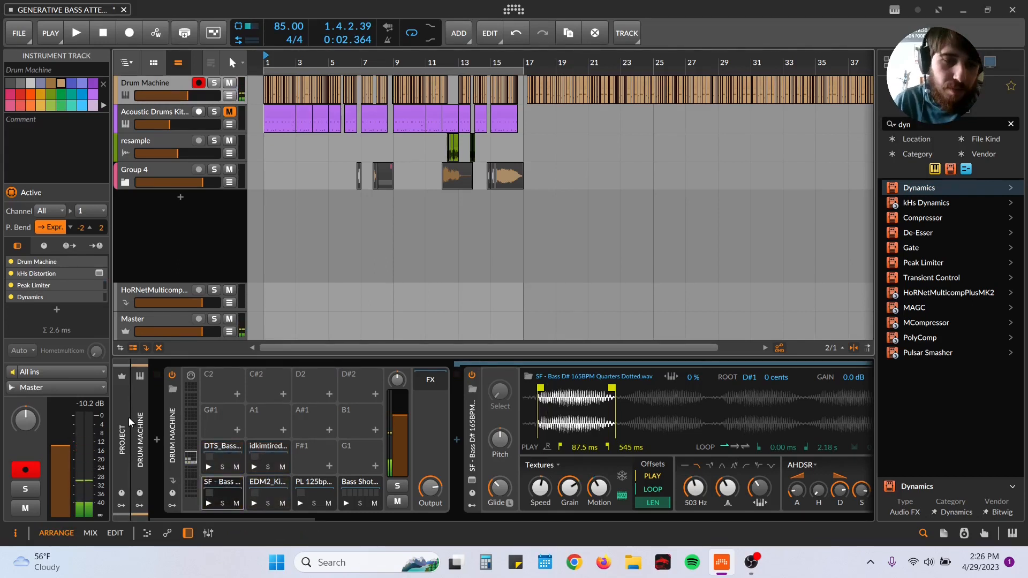
click(224, 448)
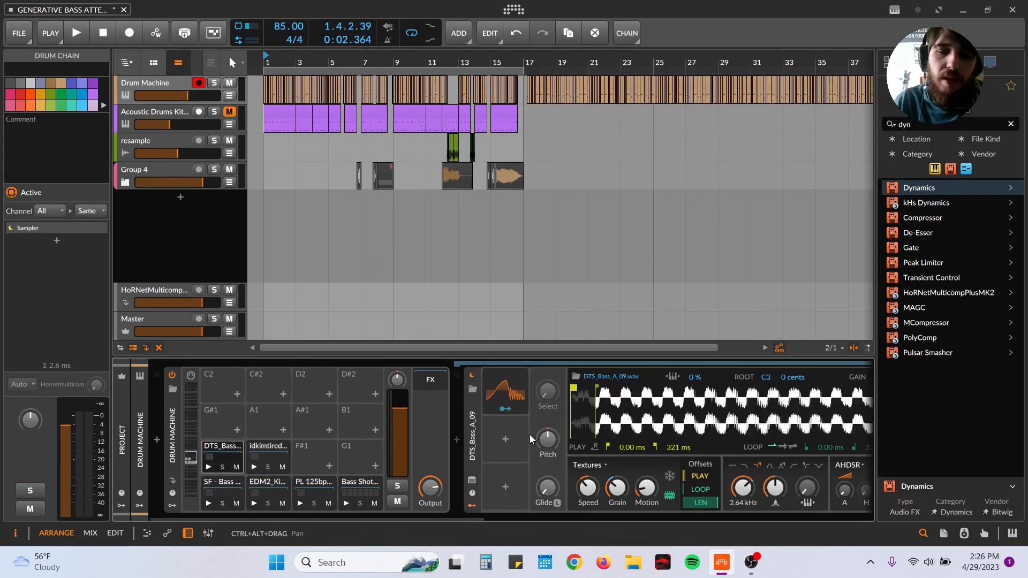
drag(548, 440, 553, 442)
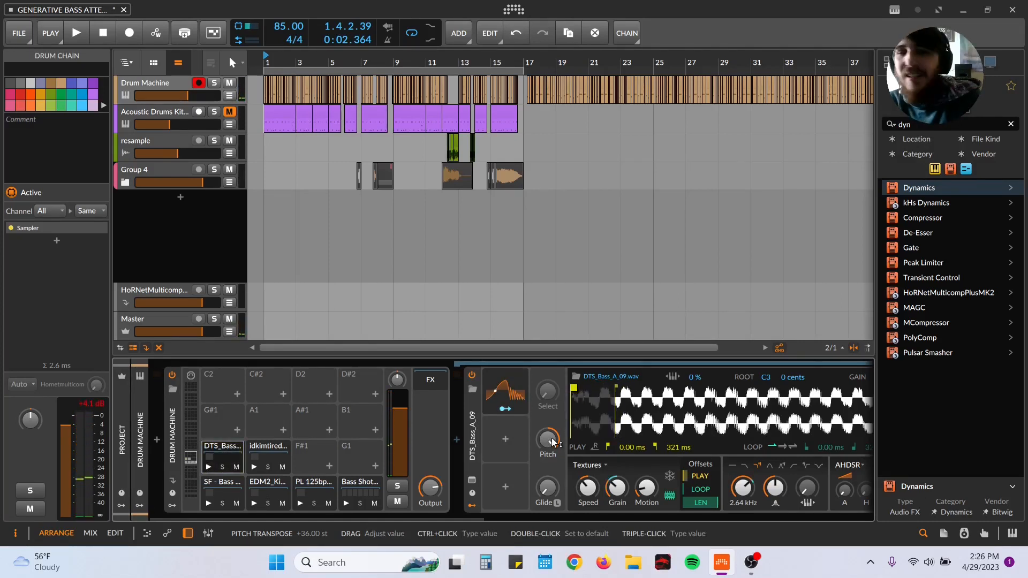
- Add an audio track directly below the Drum Machine track and duplicate the Drum Machine track
key(ctrl+t)
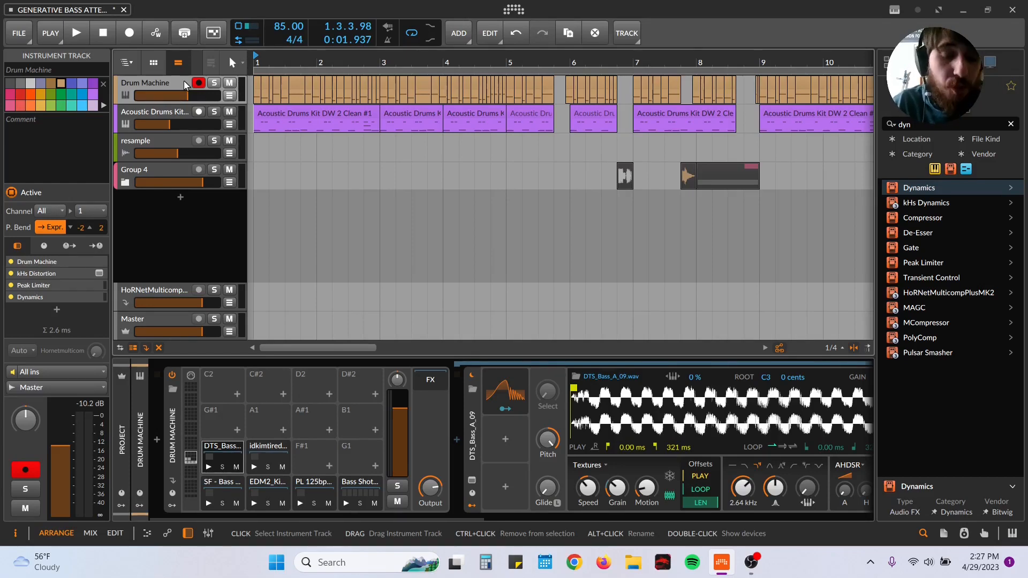
key(ctrl+z)
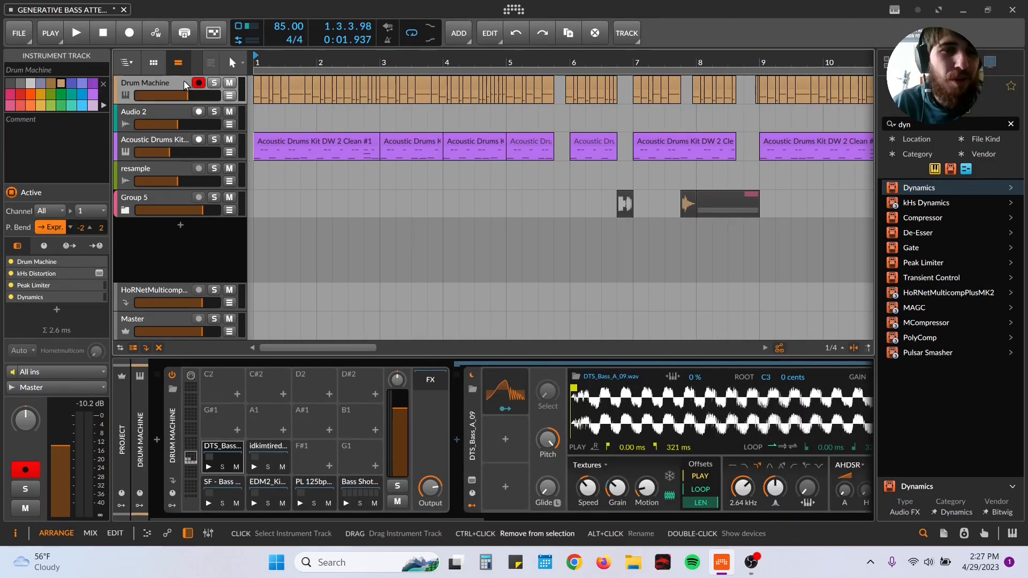
key(ctrl+d)
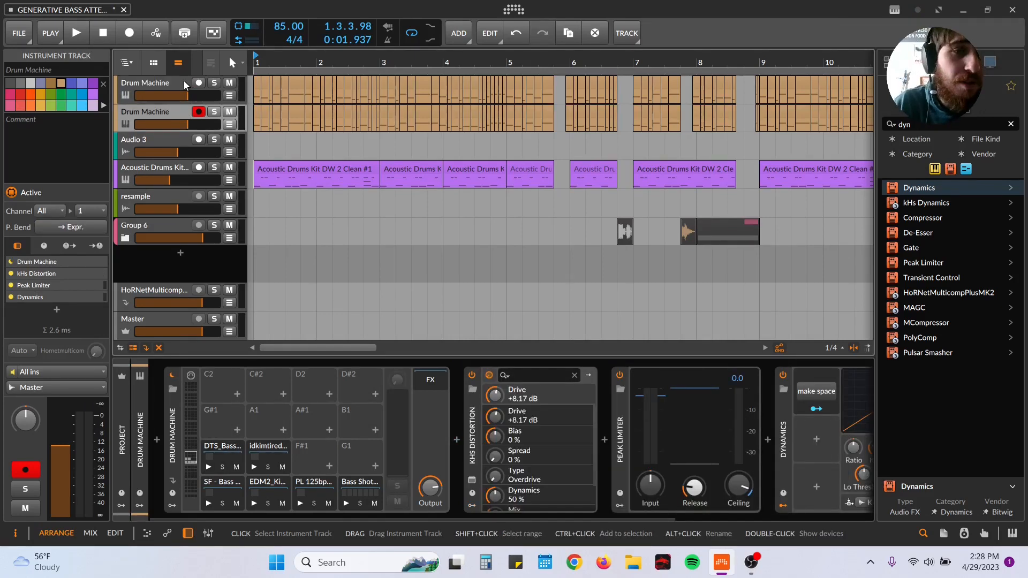
right_click(185, 80)
key(Escape)
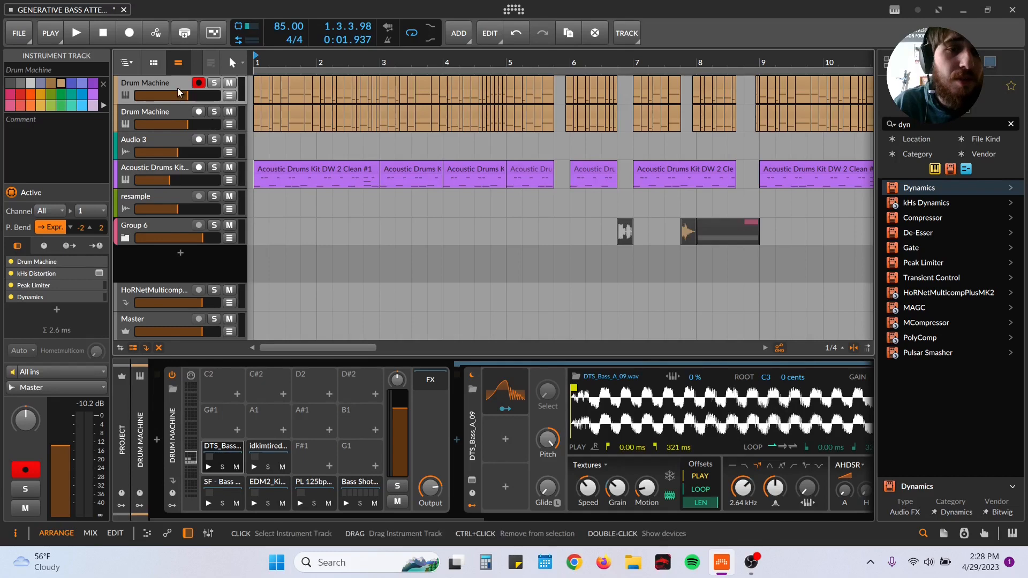
- Move the duplicate Drum Machine track above the original and select the original track
drag(161, 113, 143, 81)
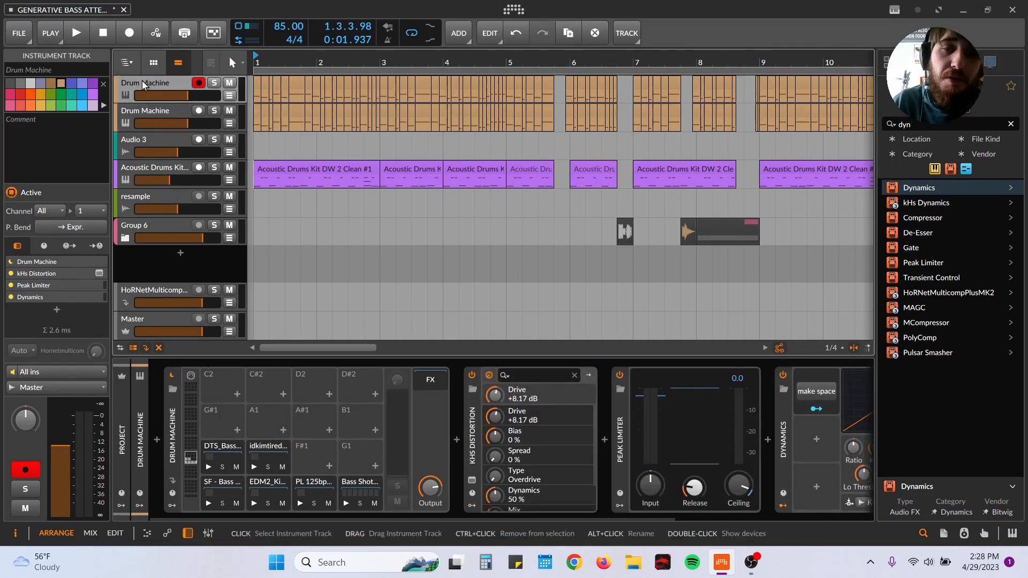
mouse_move(390, 68)
mouse_down()
mouse_move(320, 73)
mouse_move(327, 64)
mouse_move(359, 80)
mouse_move(386, 71)
mouse_up()
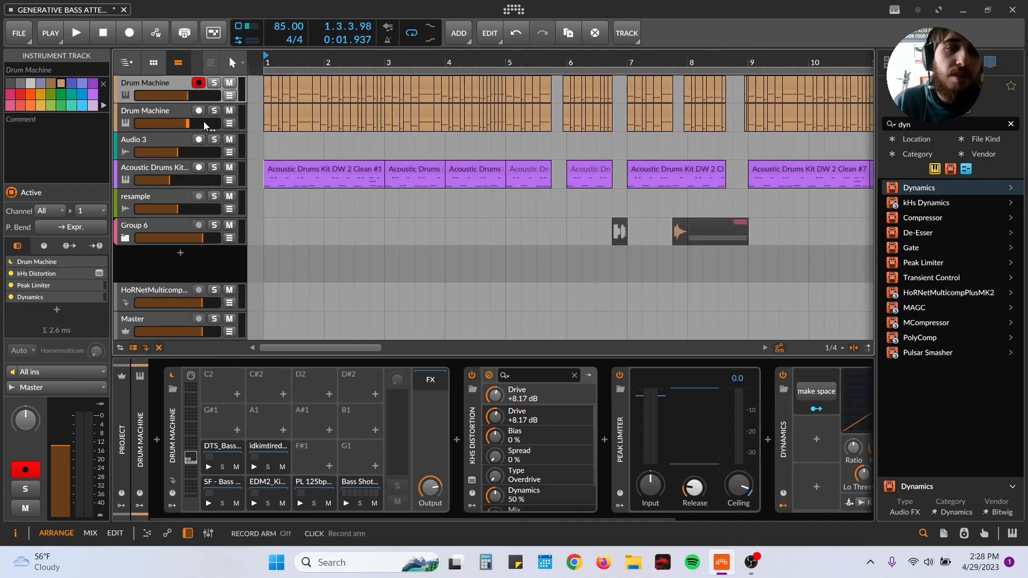
key(Down)
click(154, 110)
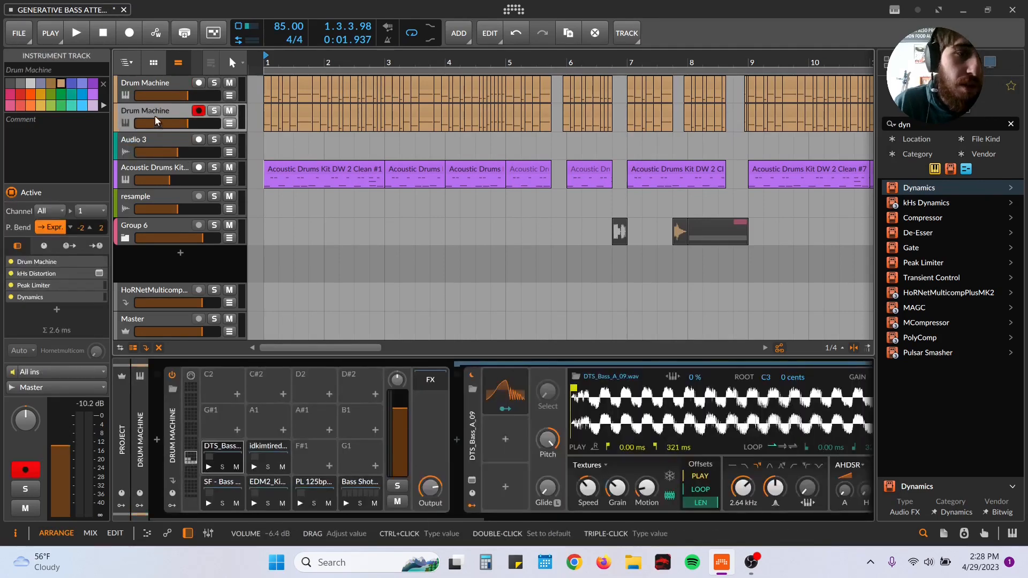
- Rename the selected original Drum Machine track to "dummy drum"
double_click(151, 110)
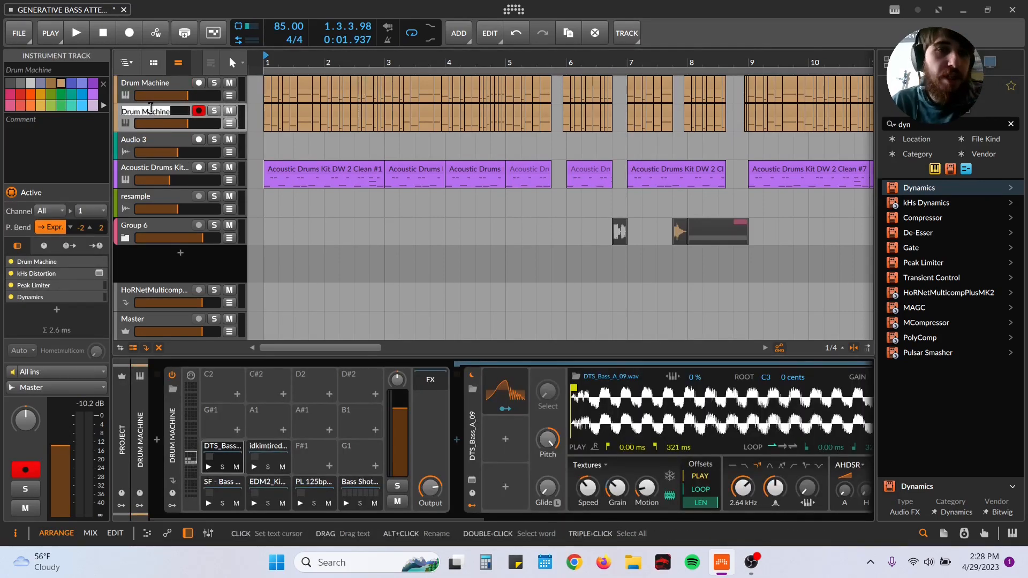
text(d)
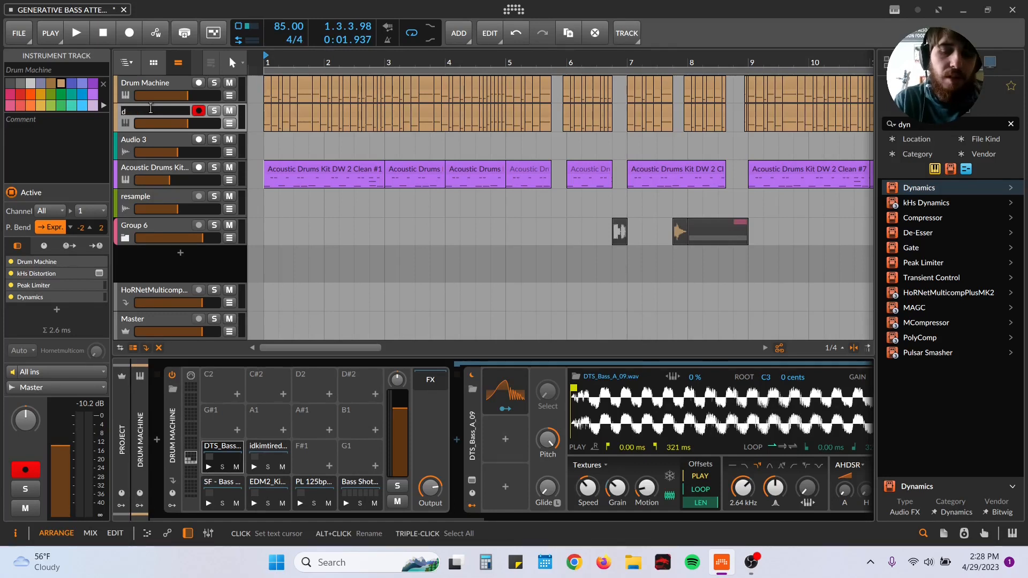
text(rummy drum)
key(Return)
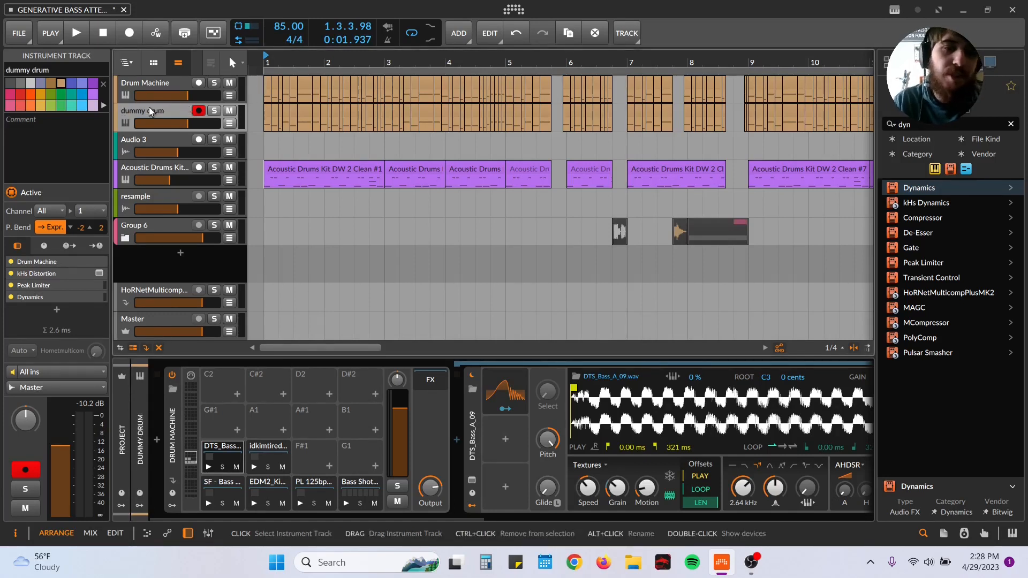
- Arm Audio 3 and record the dummy drum track's notes and audio from bar 1 to about bar 14
click(183, 141)
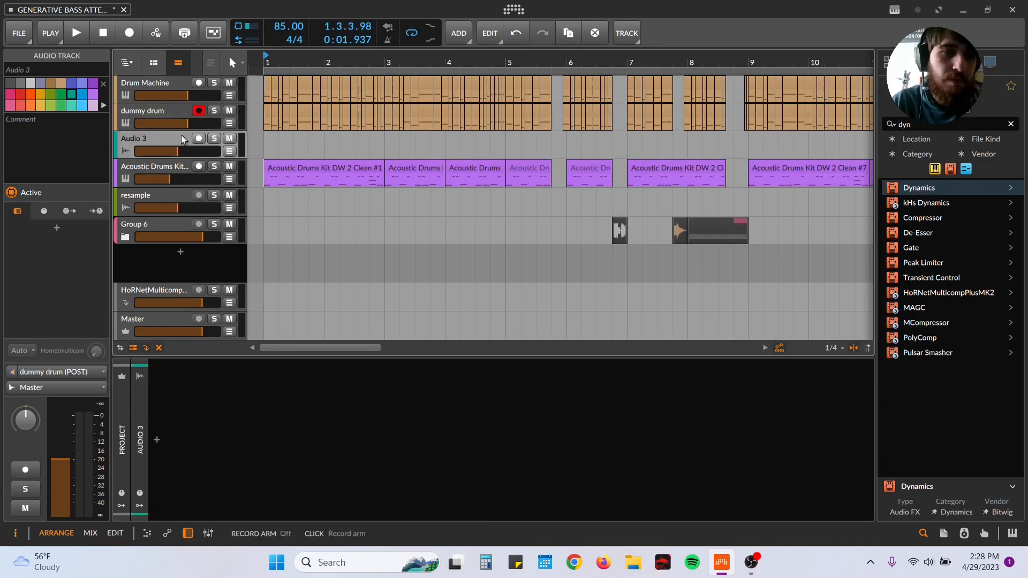
click(200, 139)
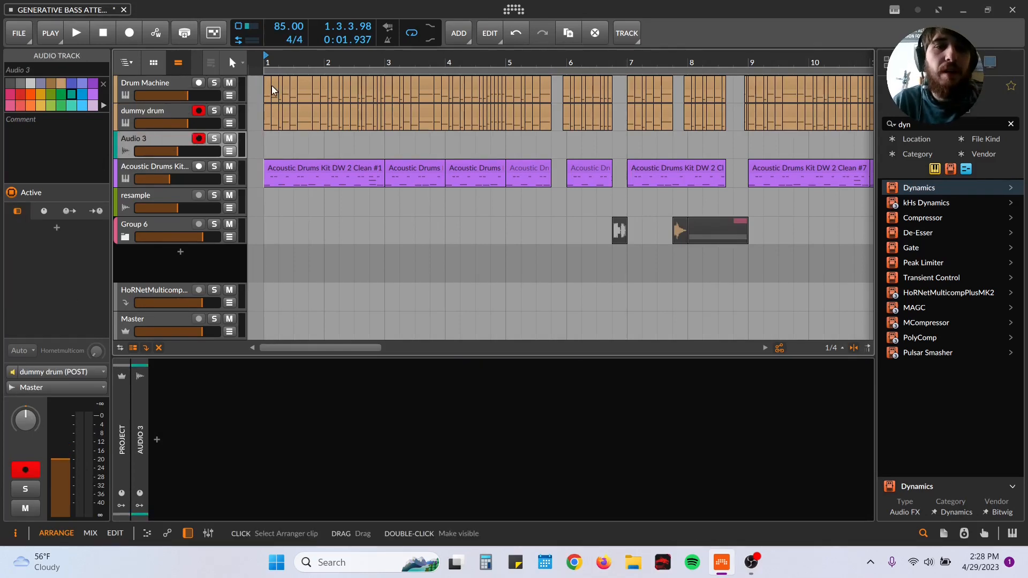
drag(677, 56, 677, 54)
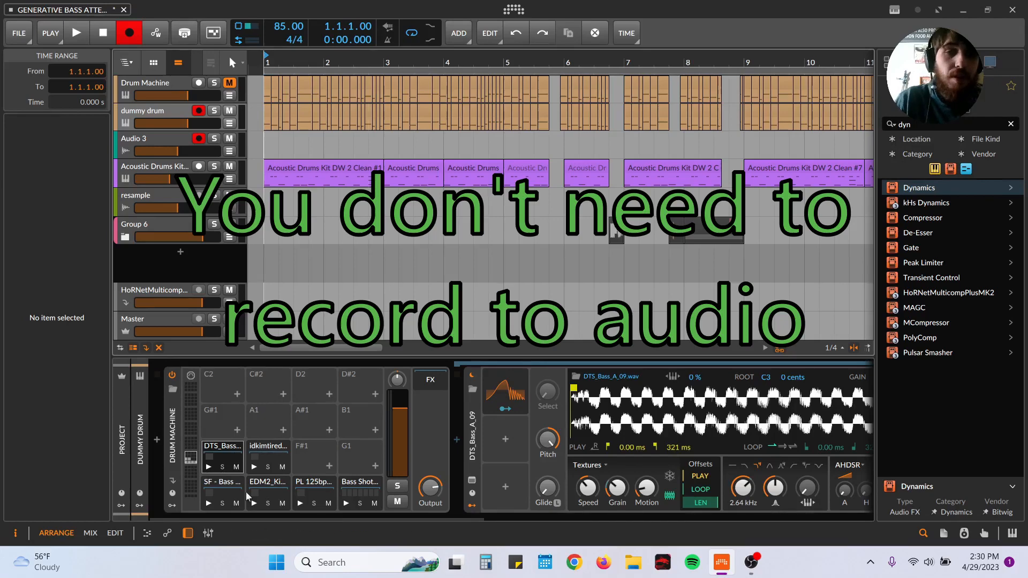
key(space)
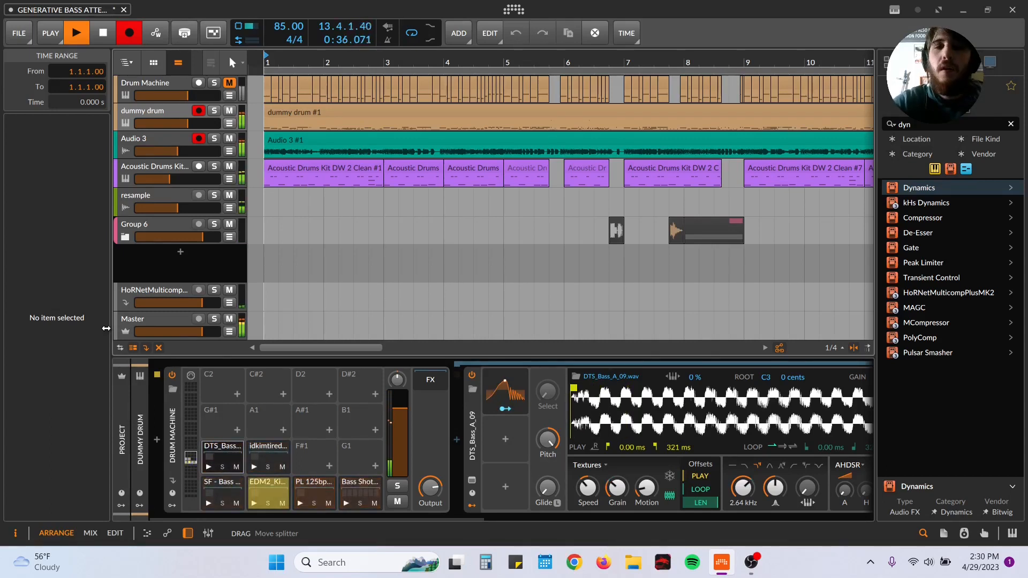
key(space)
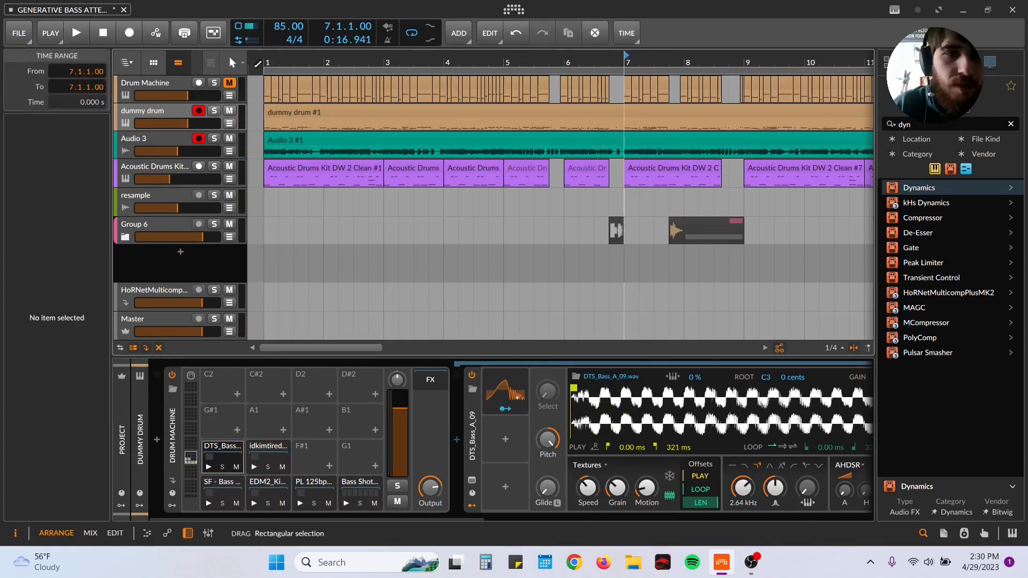
- Mute the dummy drum track, play back the Audio 3 recording from bar 7, and lower the system volume to 38
click(228, 111)
key(space)
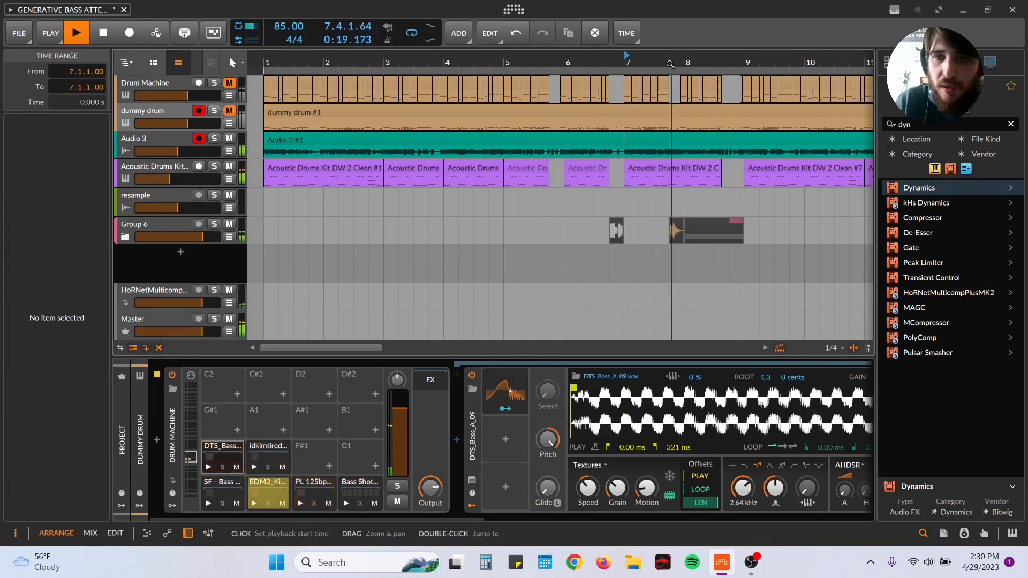
key(XF86AudioLowerVolume)
key(XF86AudioRaiseVolume)
key(XF86AudioRaiseVolume)
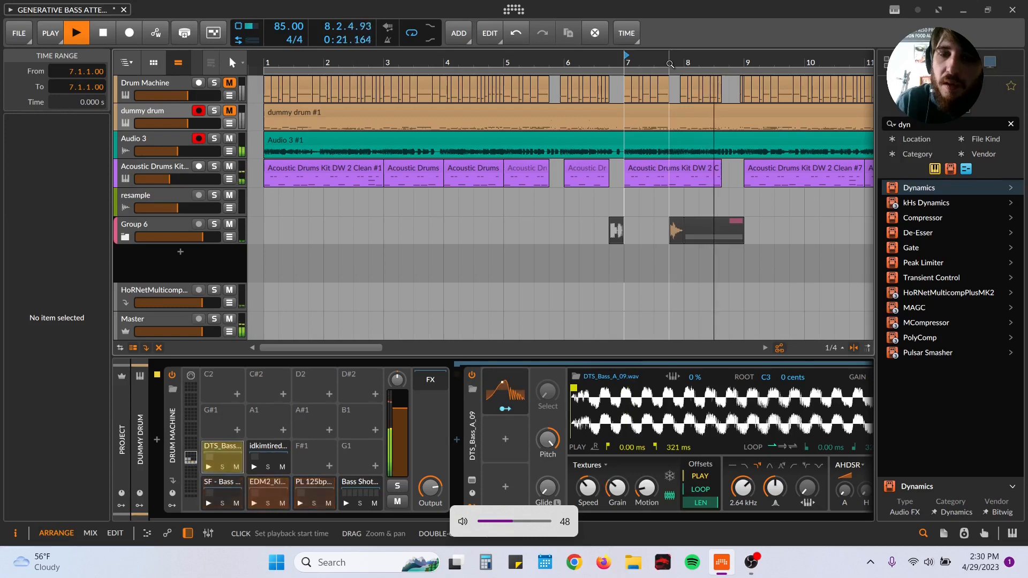
key(XF86AudioLowerVolume)
key(XF86AudioLowerVolume)
key(XF86AudioLowerVolume)
key(XF86AudioLowerVolume)
key(XF86AudioLowerVolume)
key(space)
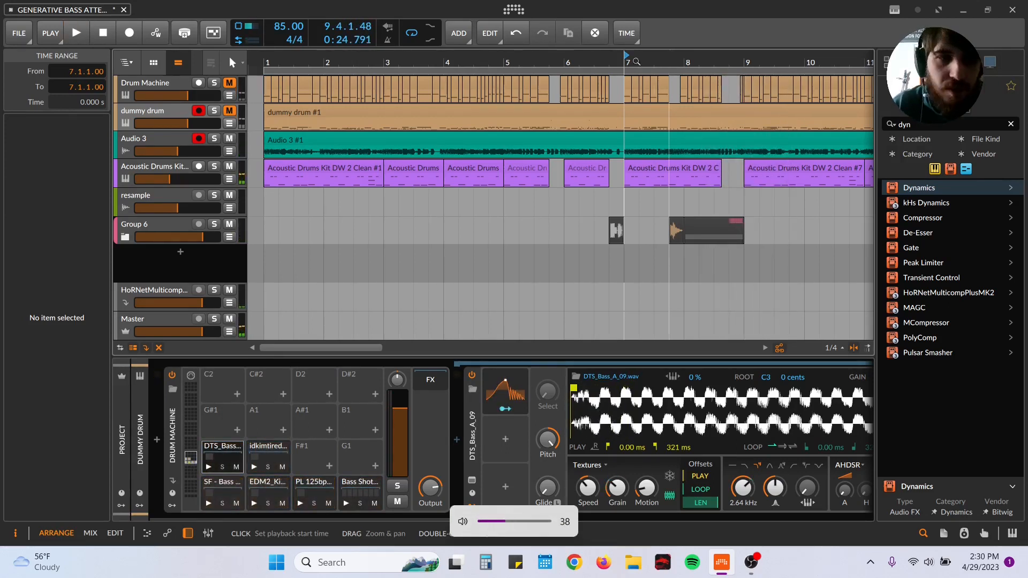
click(642, 147)
key(space)
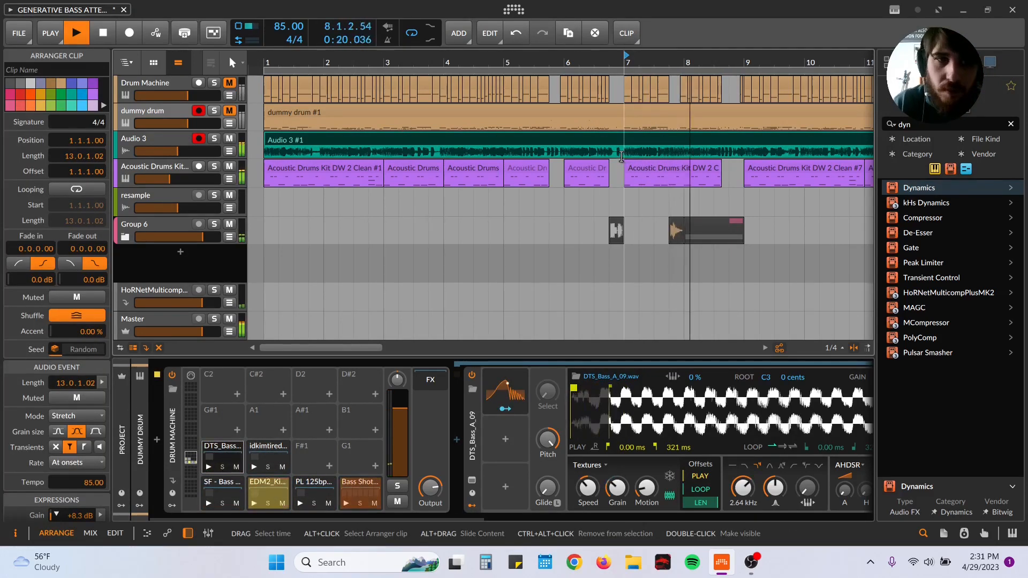
- Mute Audio 3, unmute the dummy drum track, and play from bar 7 to compare its live output
click(231, 138)
click(632, 205)
key(space)
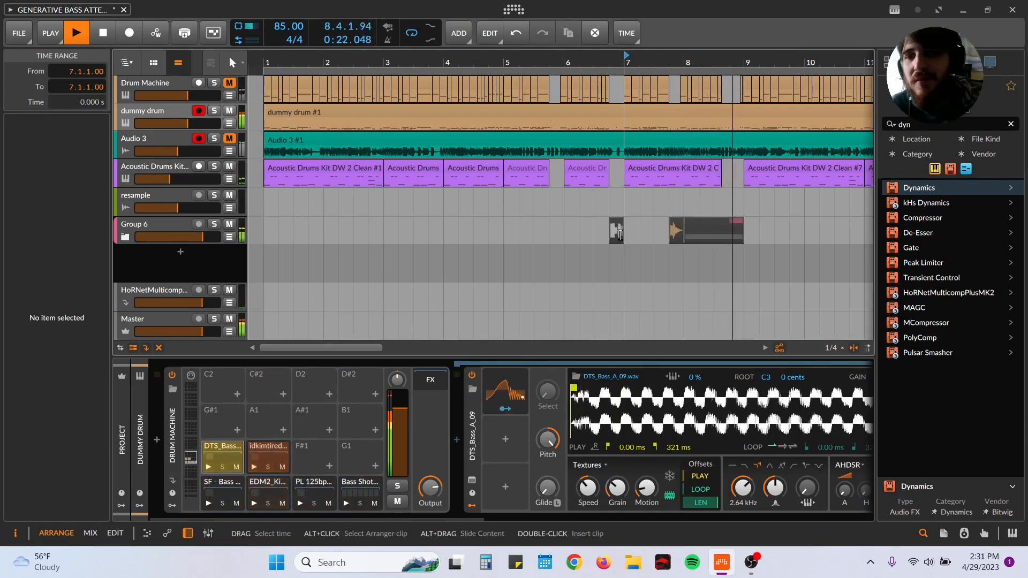
key(space)
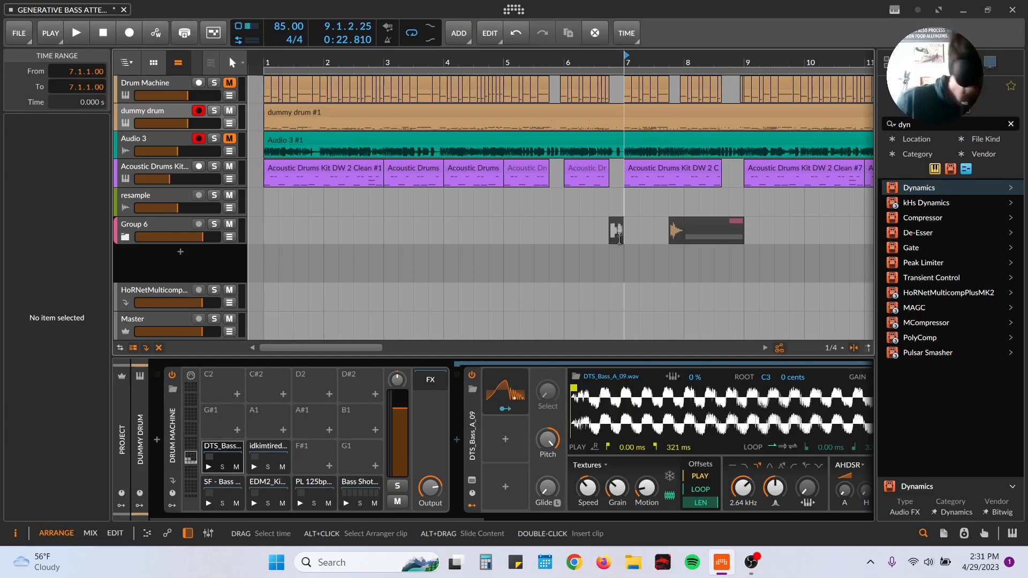
- Solo the resample track and play its clips from bar 12
scroll(620, 238, down, 5)
click(506, 206)
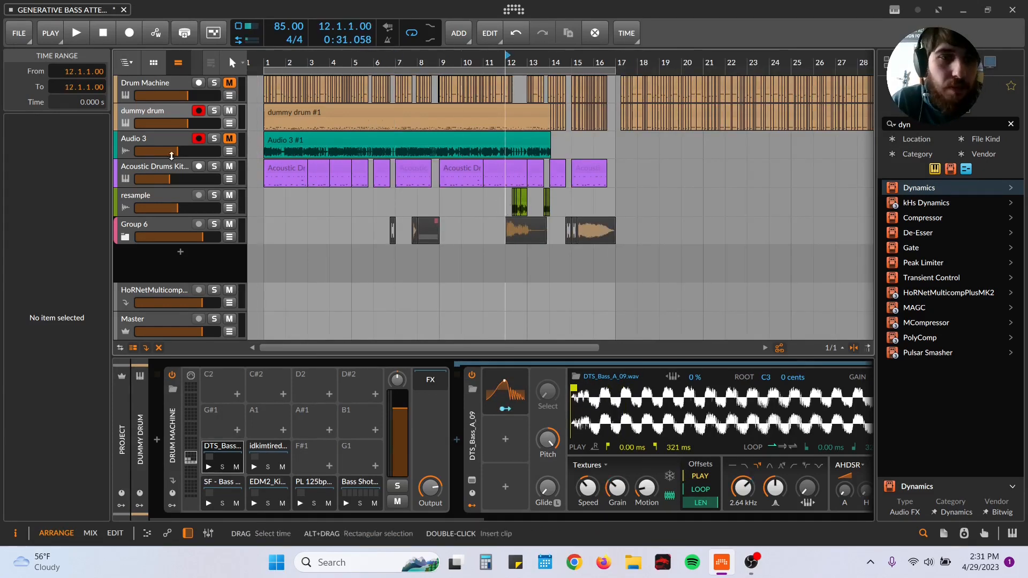
click(214, 196)
key(space)
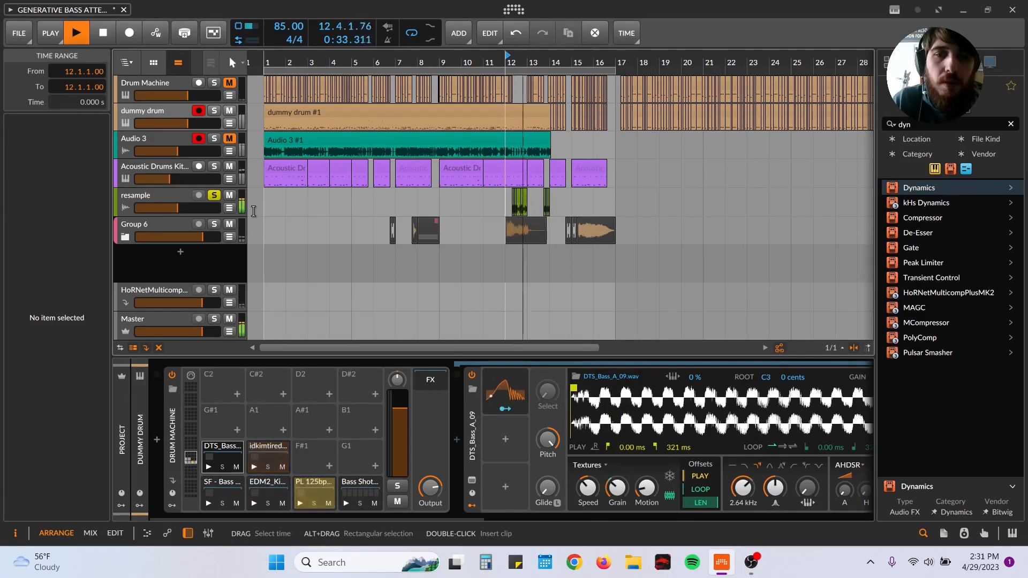
click(130, 201)
key(space)
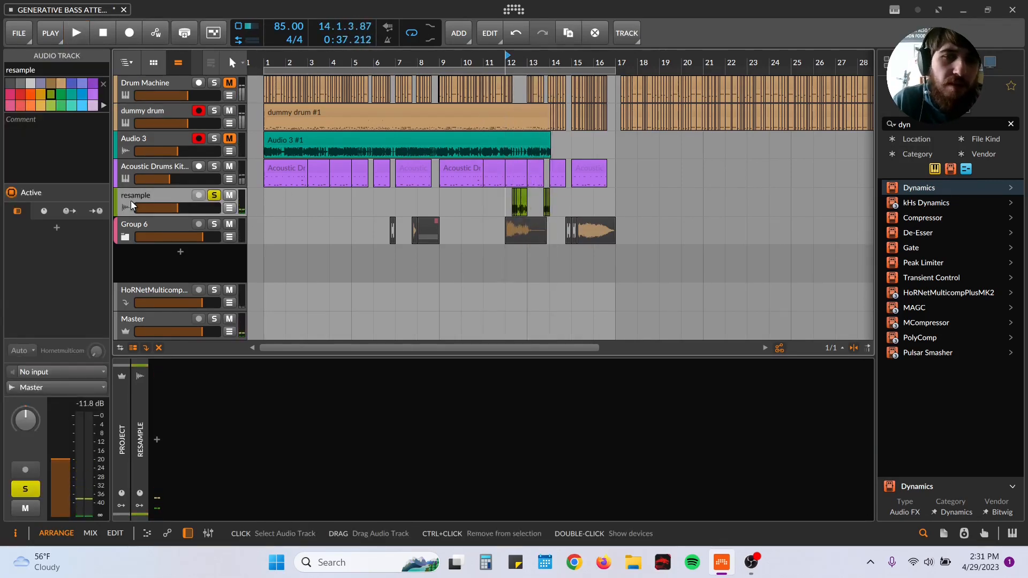
click(213, 167)
key(space)
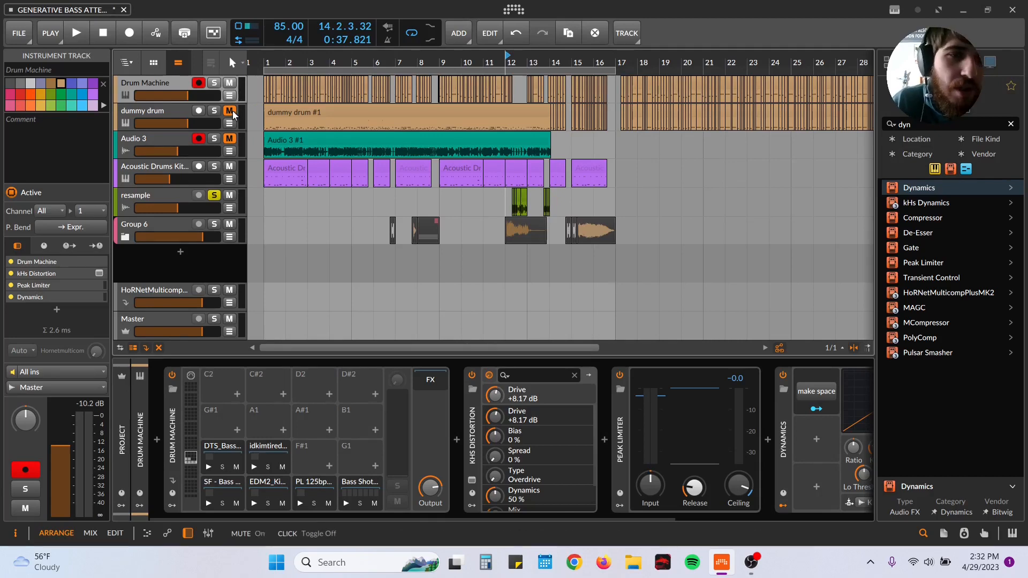
- Move the dummy drum and Audio 3 tracks together below Group 6
click(266, 204)
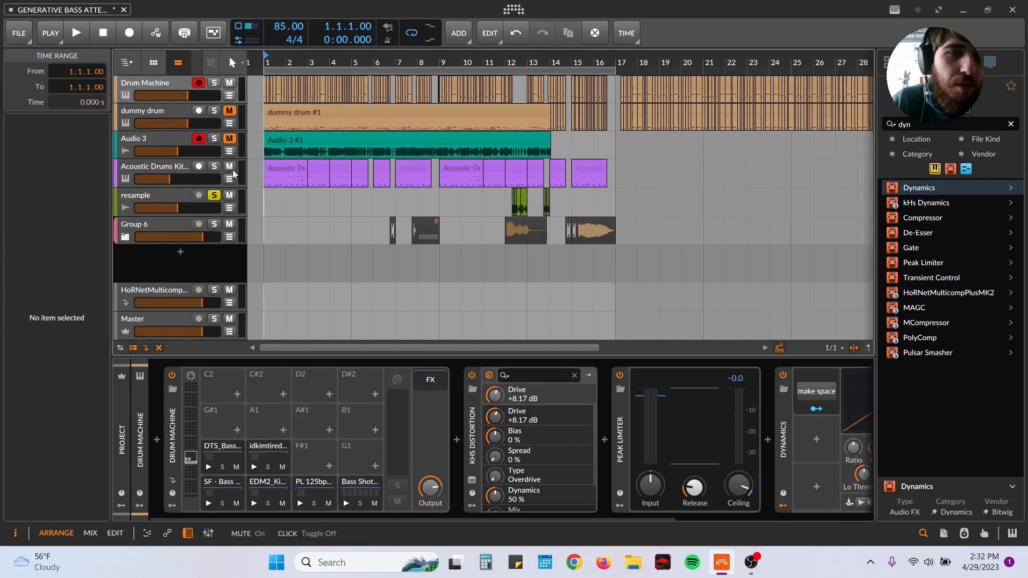
click(163, 111)
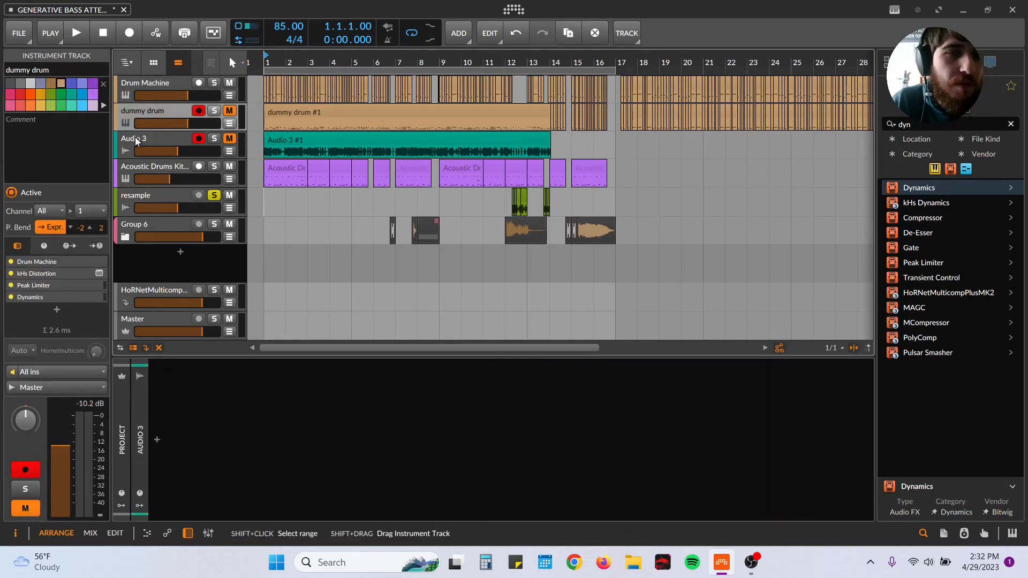
shift+click(137, 140)
drag(128, 119, 134, 256)
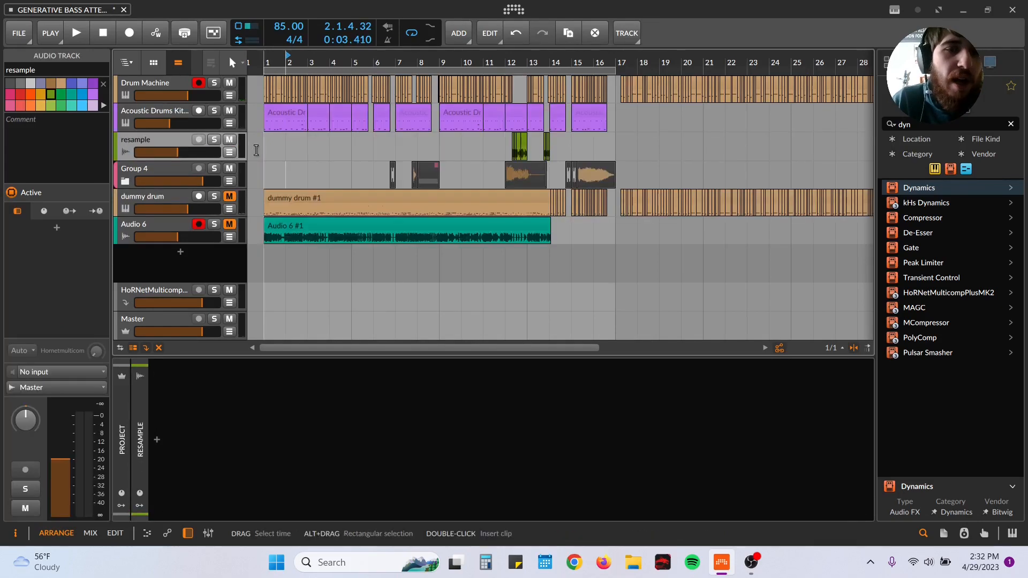
- Play the arrangement from bar 1 and turn on make space in the Drum Machine track's Dynamics device
key(space)
click(258, 151)
click(165, 82)
key(space)
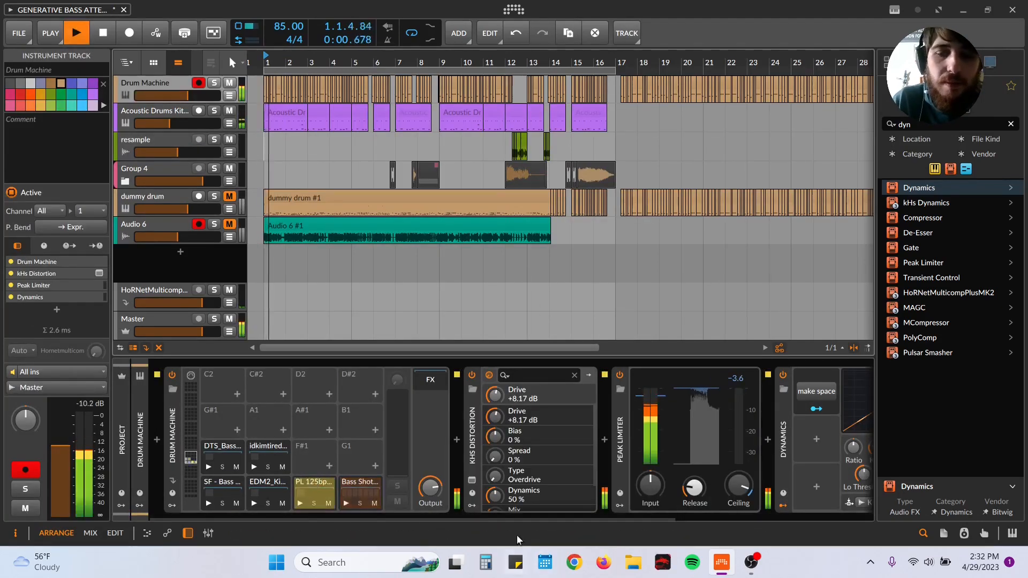
drag(523, 522, 817, 517)
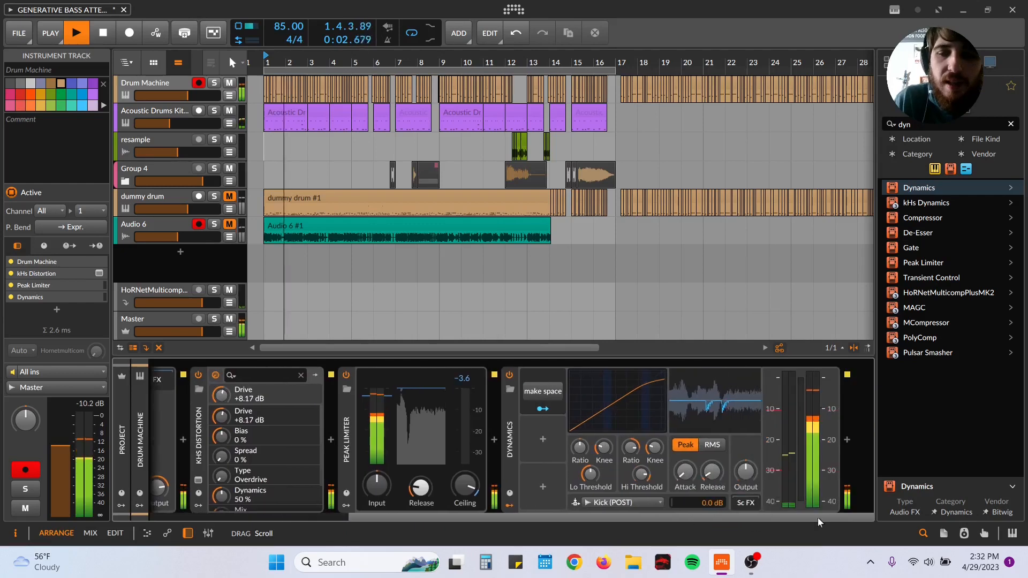
click(557, 389)
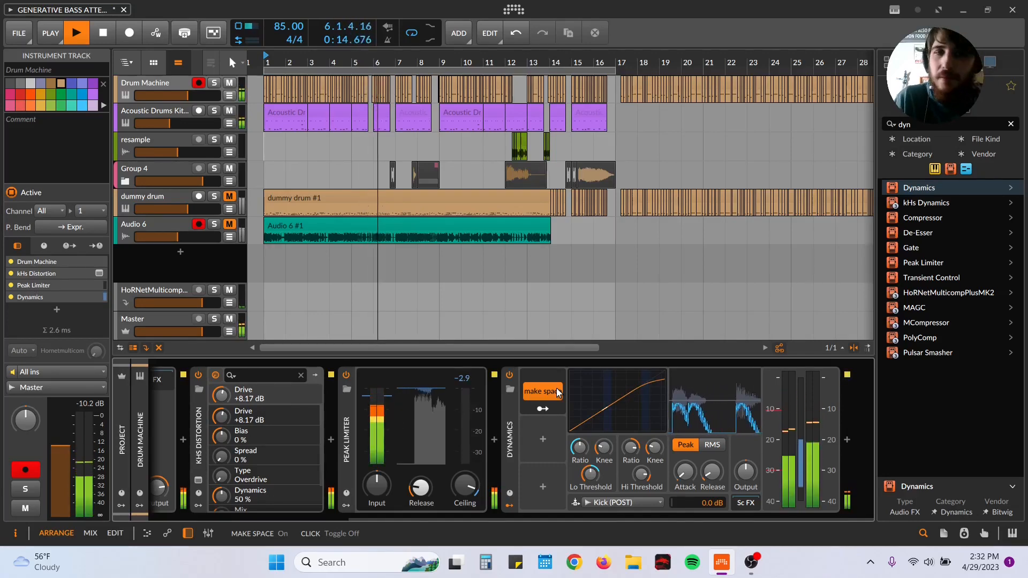
- Turn on make space in the dummy drum track's Dynamics device and play with the track unmuted
click(230, 197)
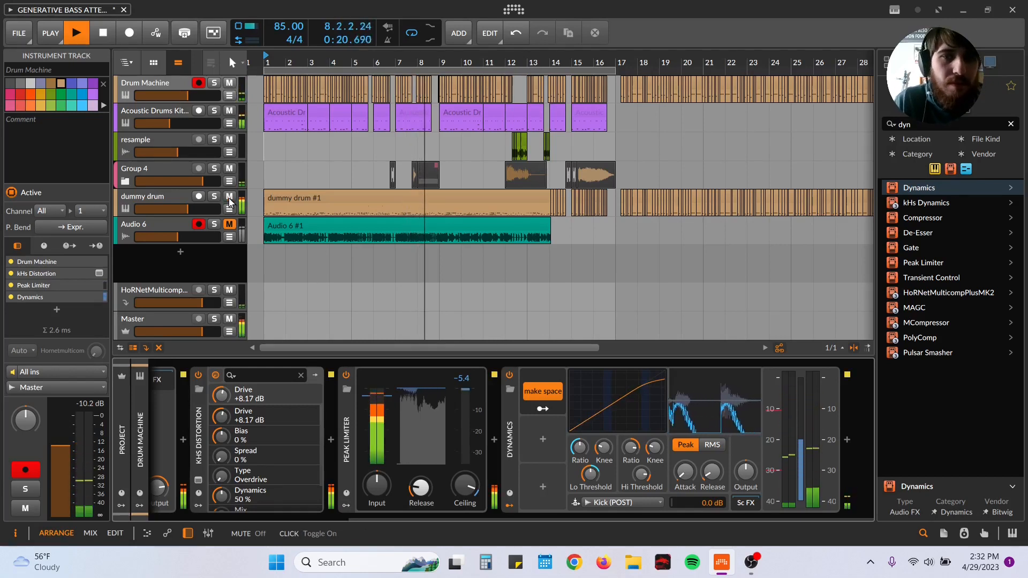
click(229, 197)
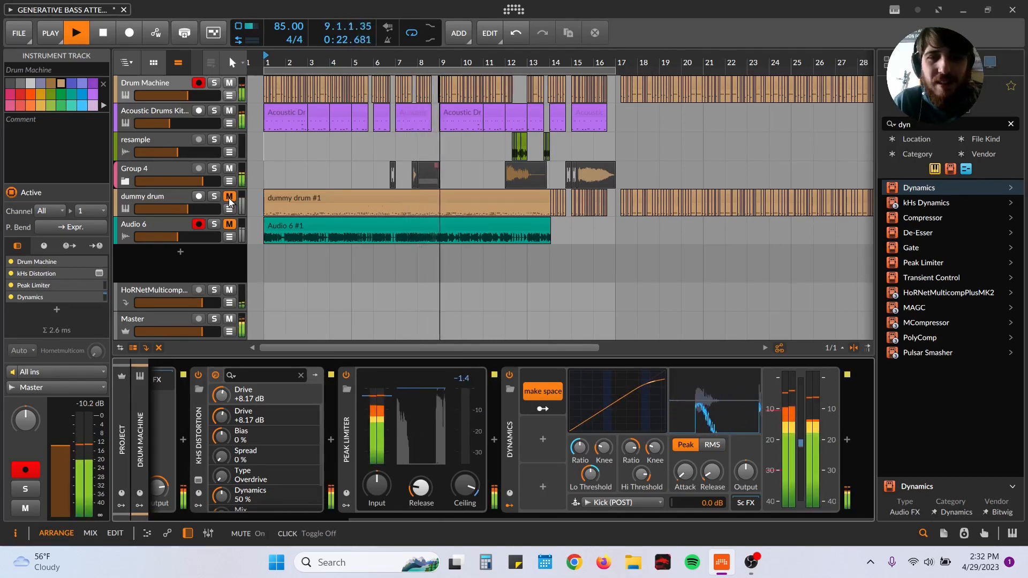
click(179, 198)
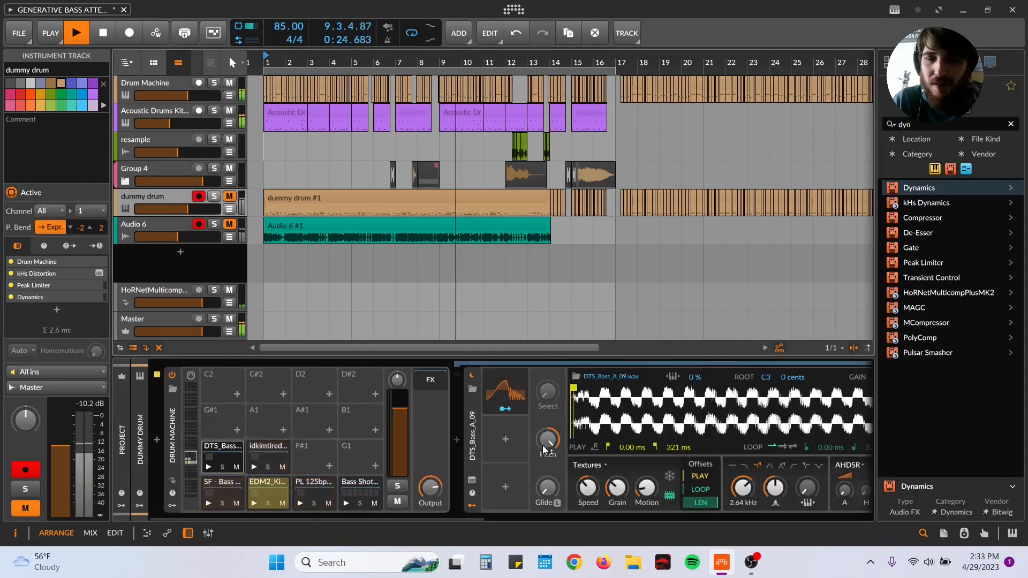
scroll(426, 519, right, 5)
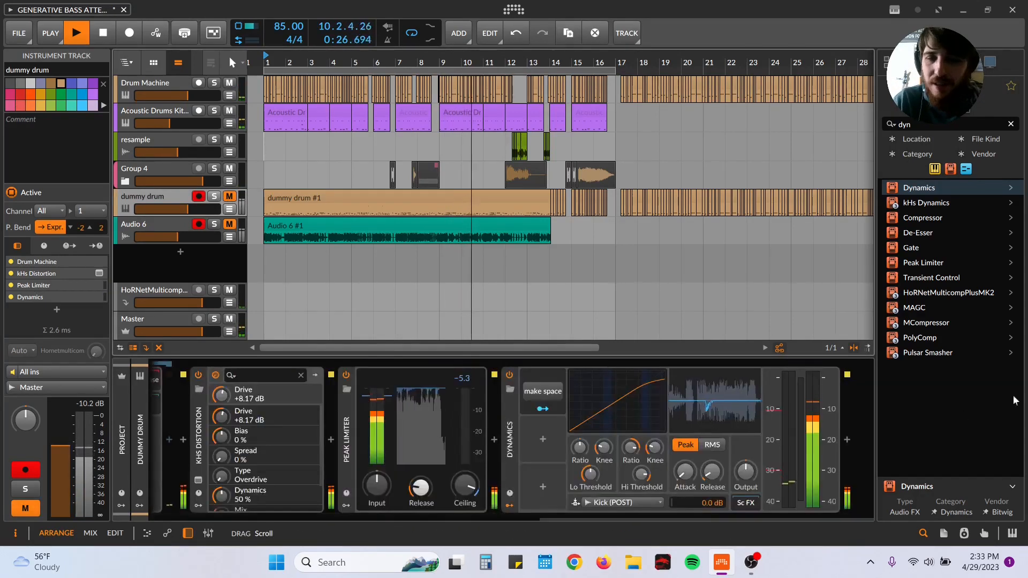
click(528, 389)
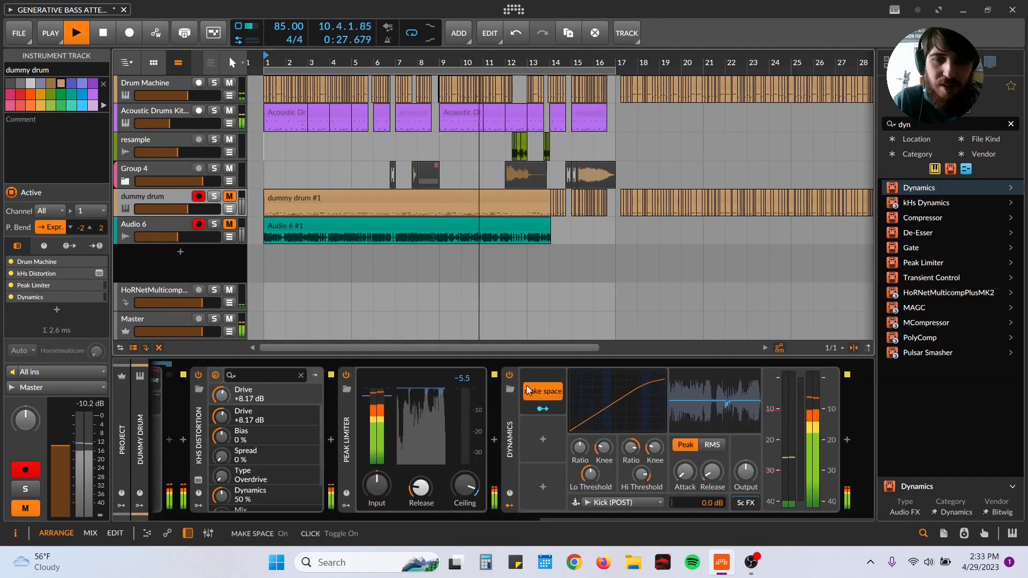
click(230, 197)
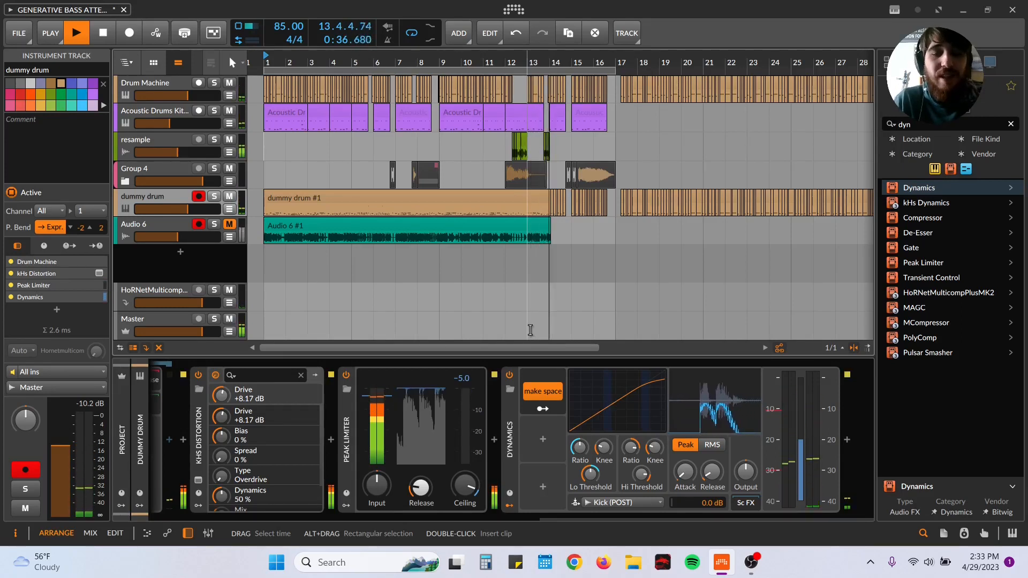
key(space)
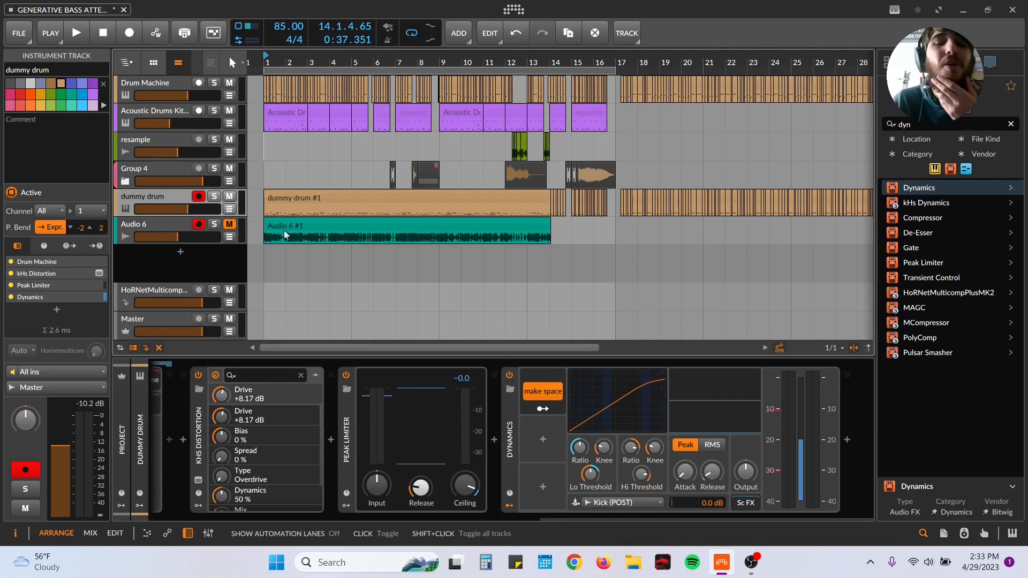
- Set the dummy drum Dynamics sidechain source to Drum Machine (POST) and play from bar 1
click(614, 504)
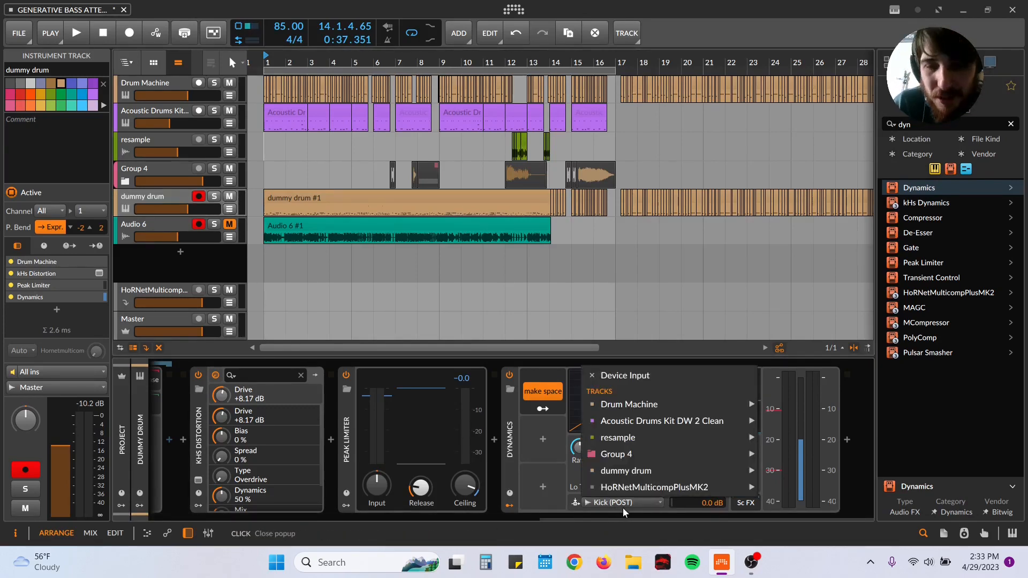
mouse_move(714, 400)
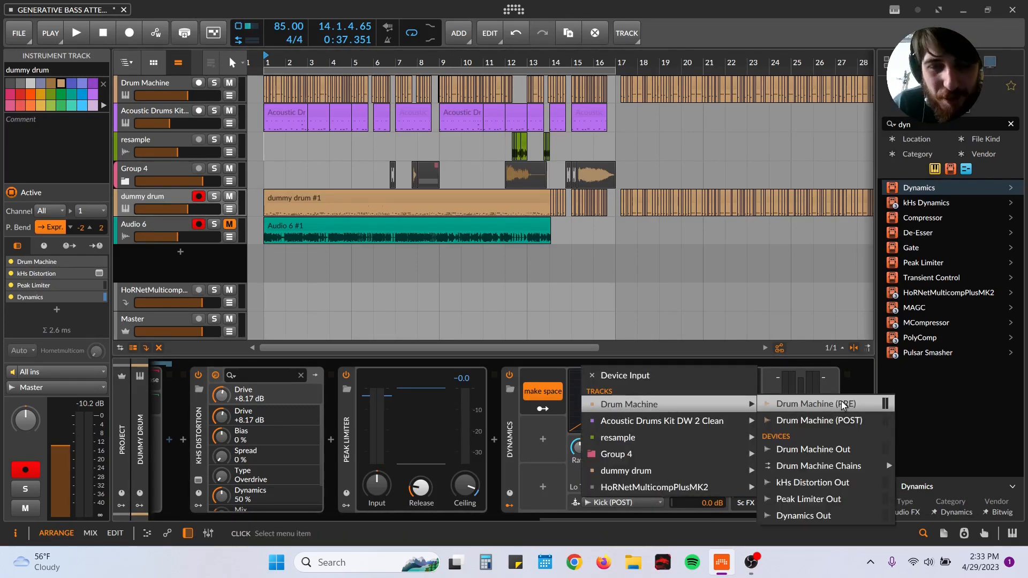
click(852, 419)
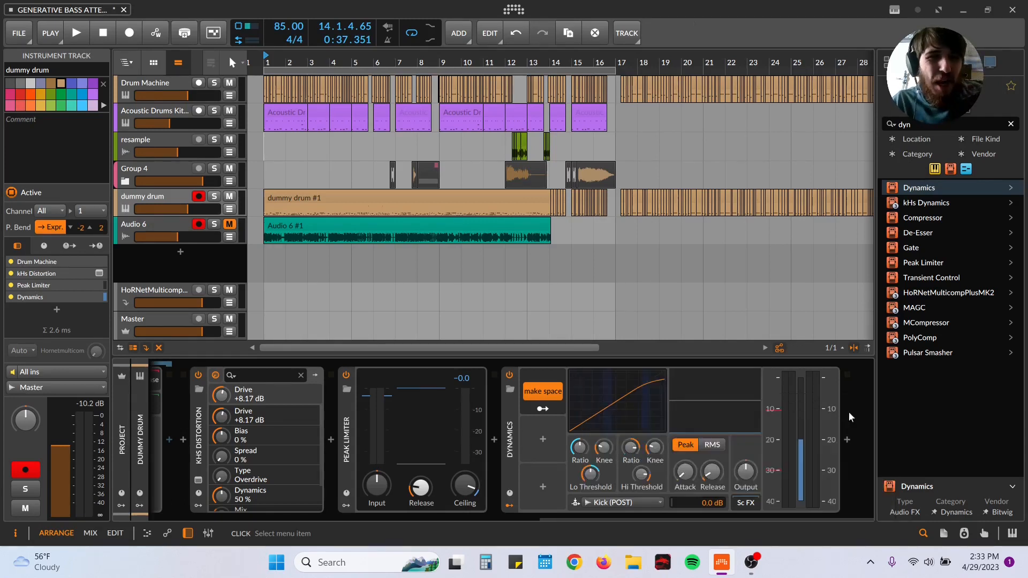
key(space)
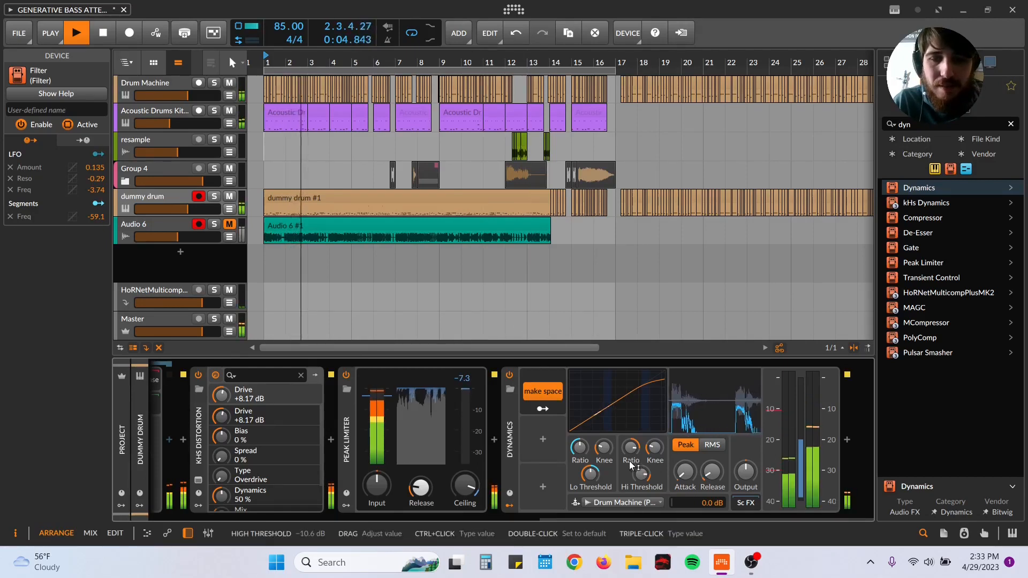
- Replay the arrangement from bar 1 and compare the mix with the dummy drum track muted and unmuted, and stop playback
key(space)
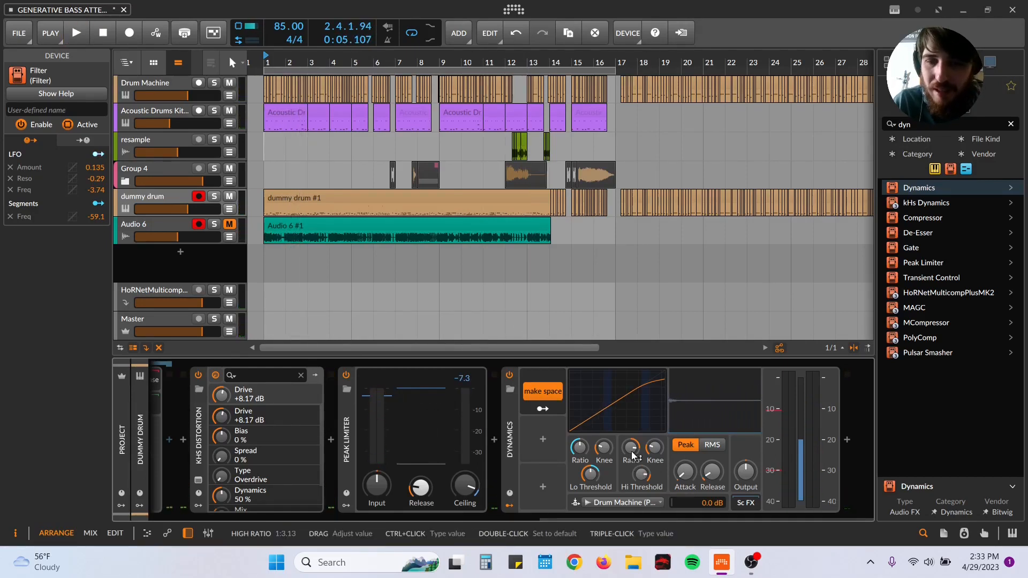
key(space)
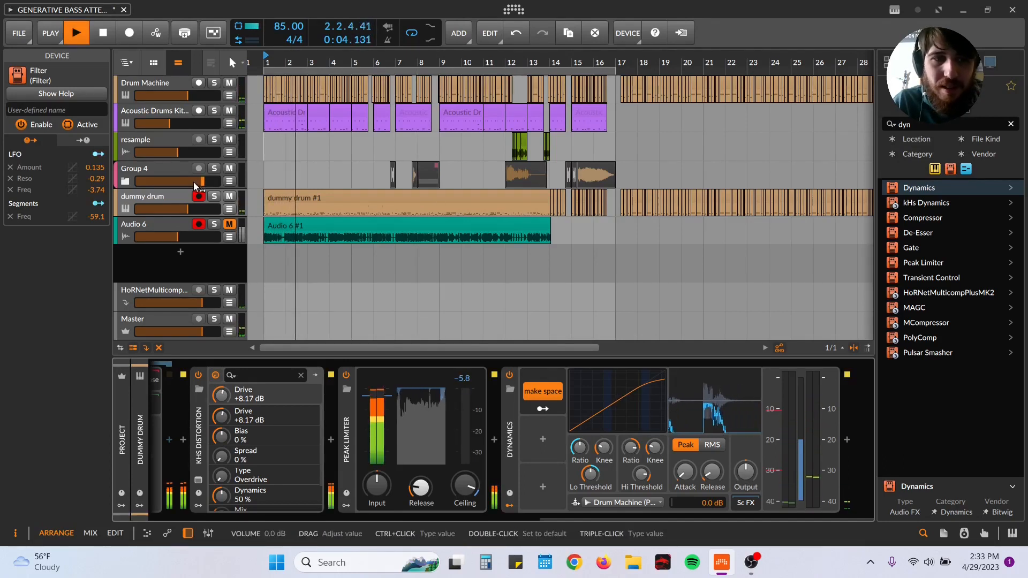
click(230, 197)
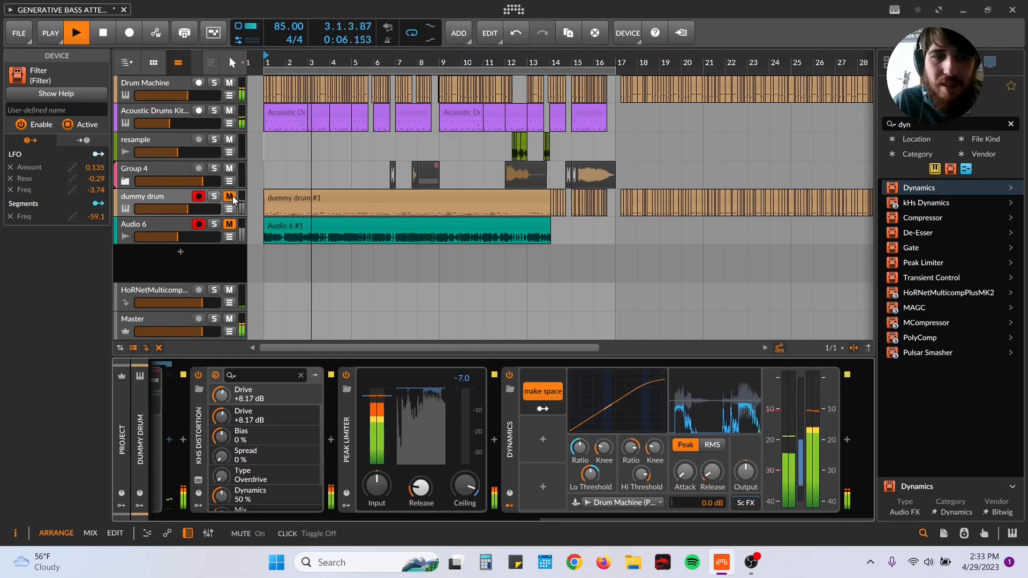
click(230, 197)
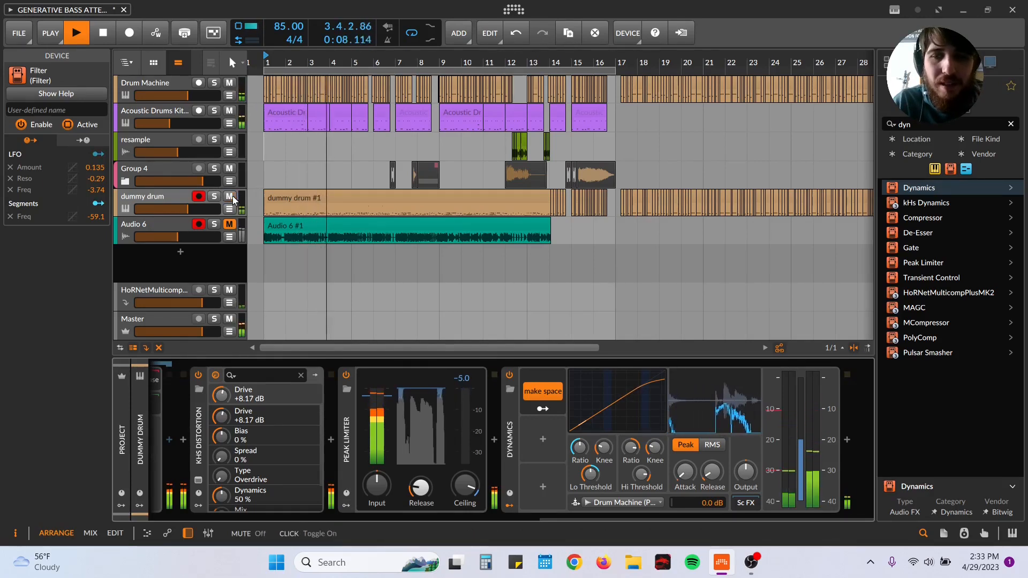
key(space)
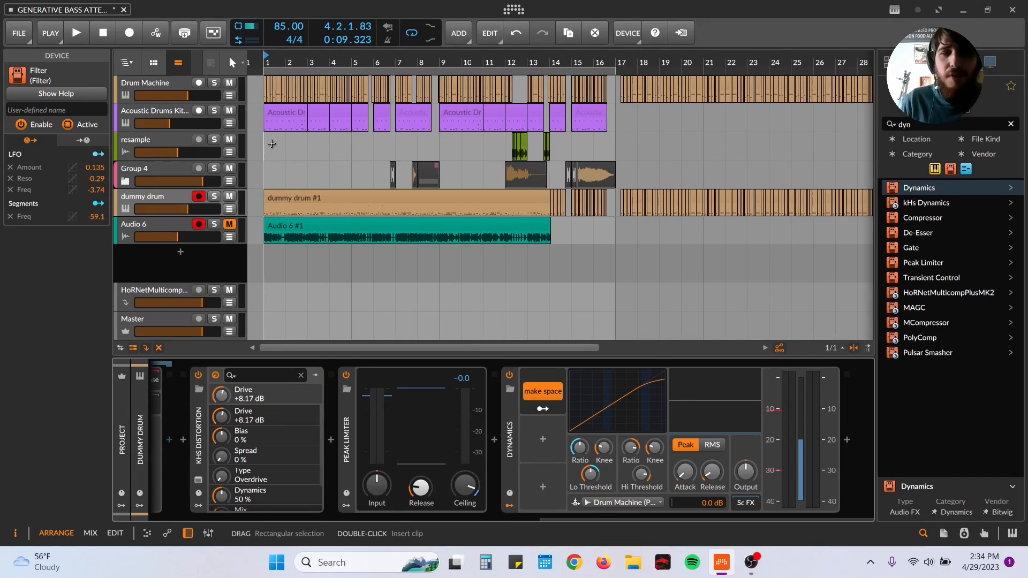
- Expand Group 4 and play the arrangement from the start of the MC_Zelda_Laugh clip at 8.4.1
click(125, 181)
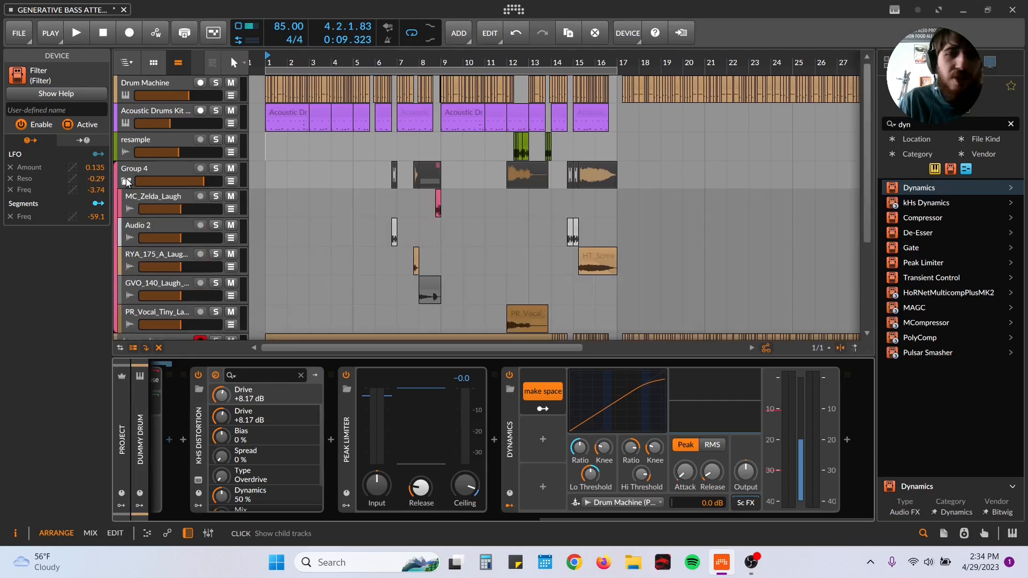
click(439, 202)
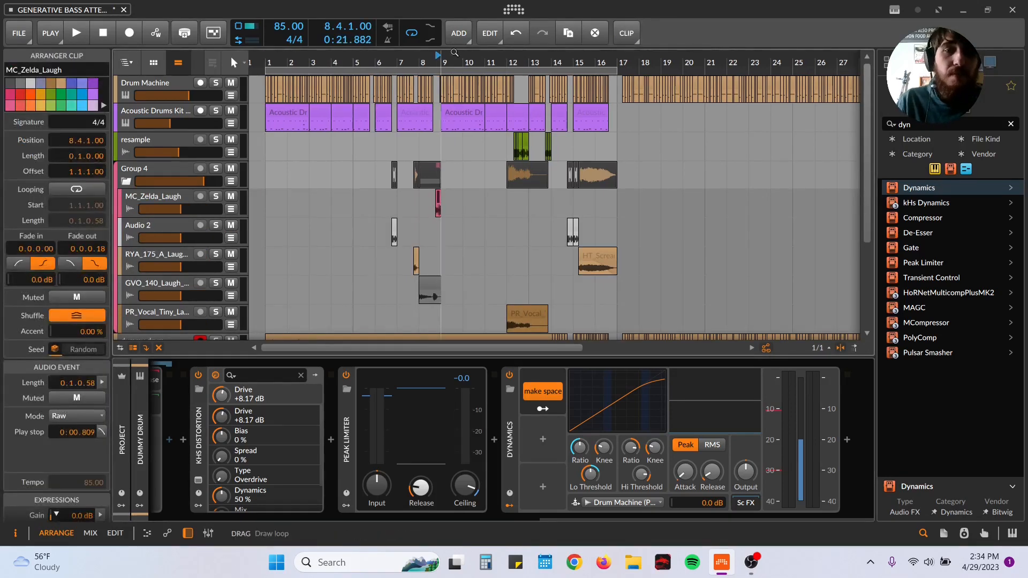
double_click(439, 202)
click(324, 252)
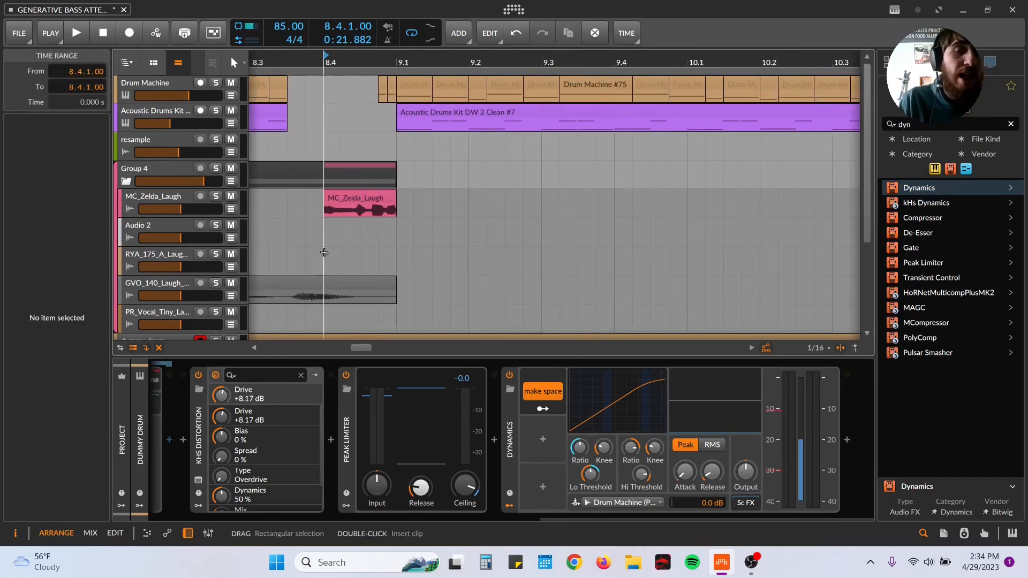
key(space)
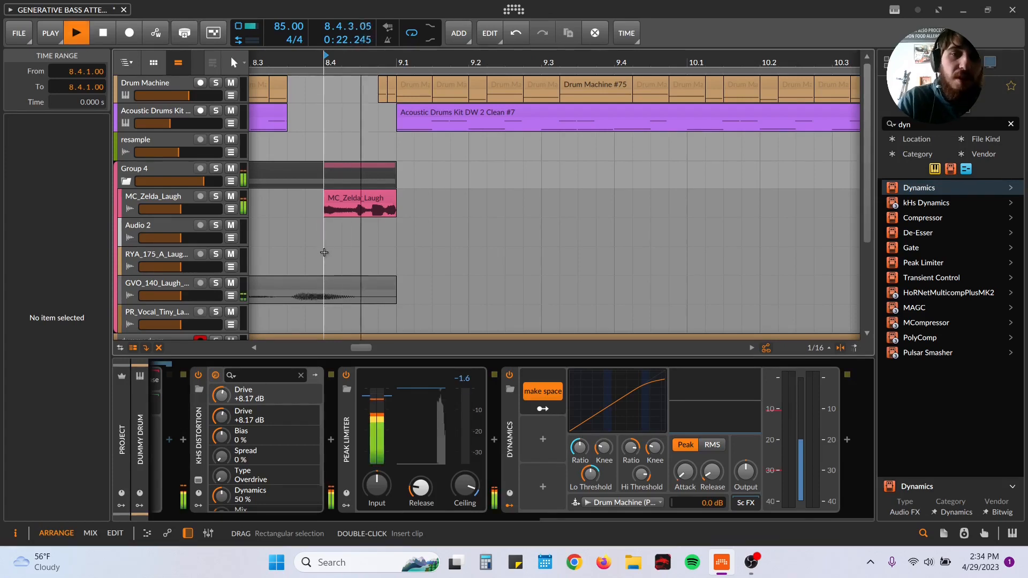